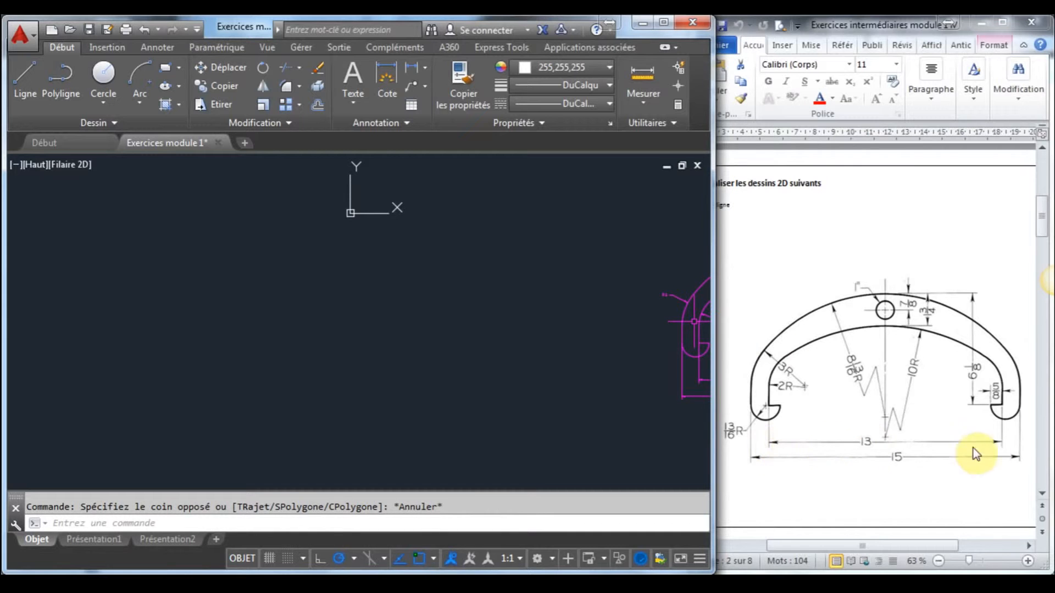
Draw a horizontal base line 13 units long in the empty area of the drawing
{"action": "left_click", "coordinate": [25, 77]}
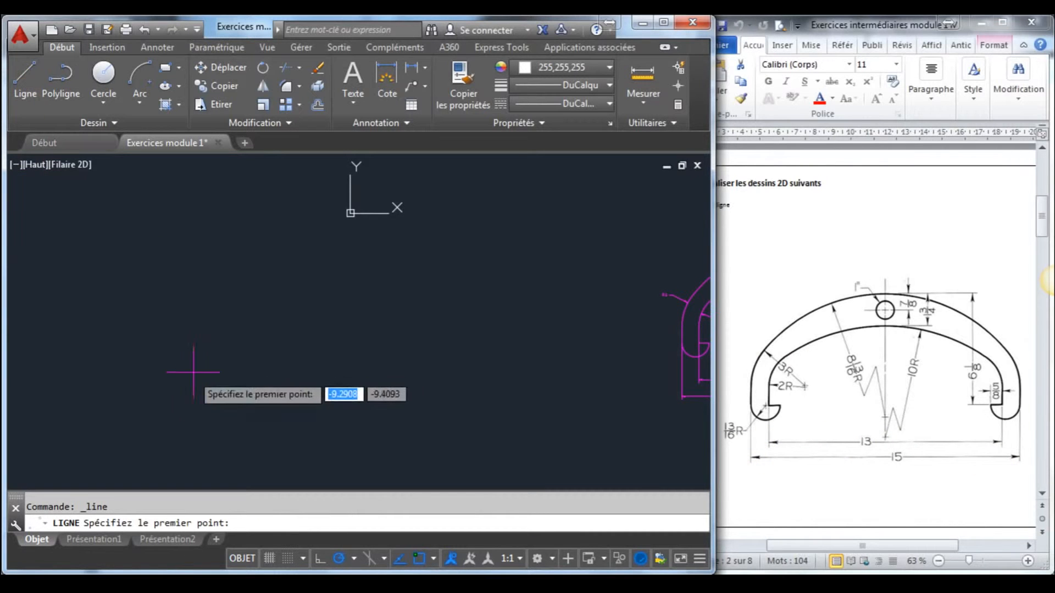
{"action": "left_click", "coordinate": [152, 380]}
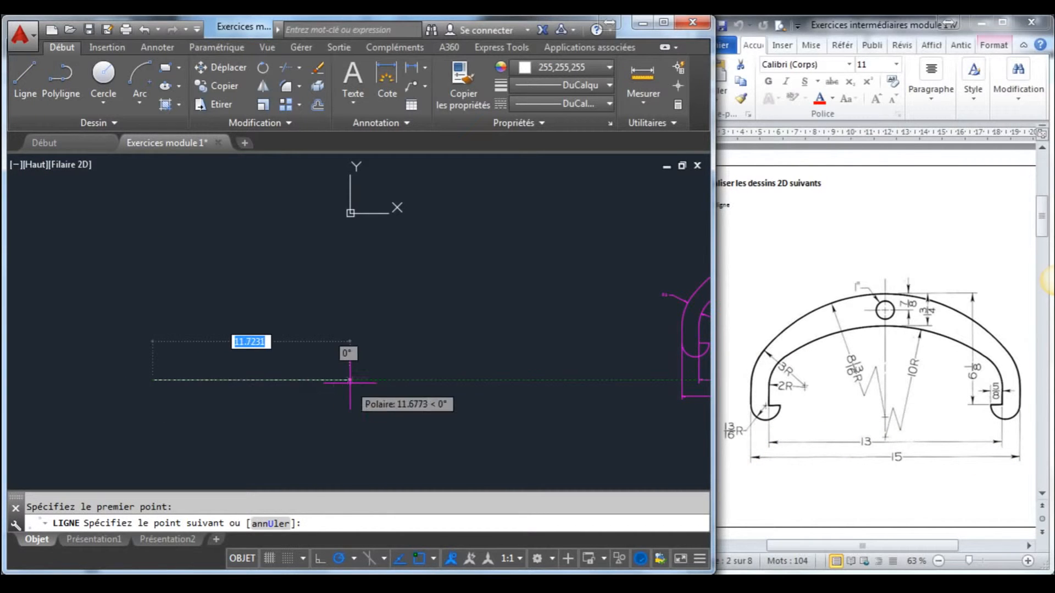
{"action": "type", "text": "13"}
{"action": "key", "text": "Return"}
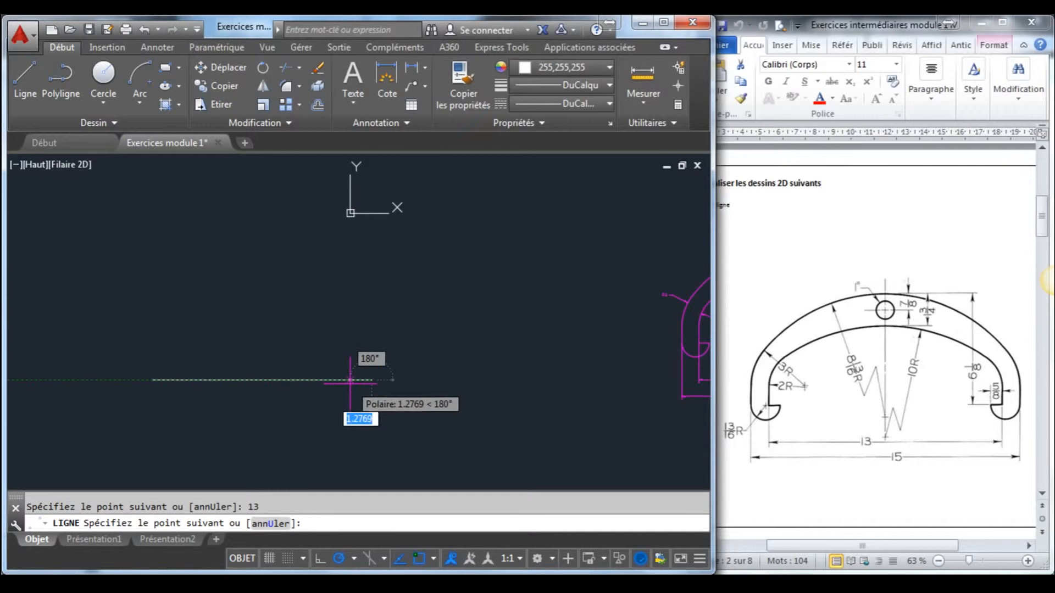
{"action": "key", "text": "Escape"}
{"action": "scroll", "coordinate": [337, 377], "scroll_direction": "up", "scroll_amount": 2}
{"action": "middle_click_drag", "start_coordinate": [337, 377], "coordinate": [567, 360]}
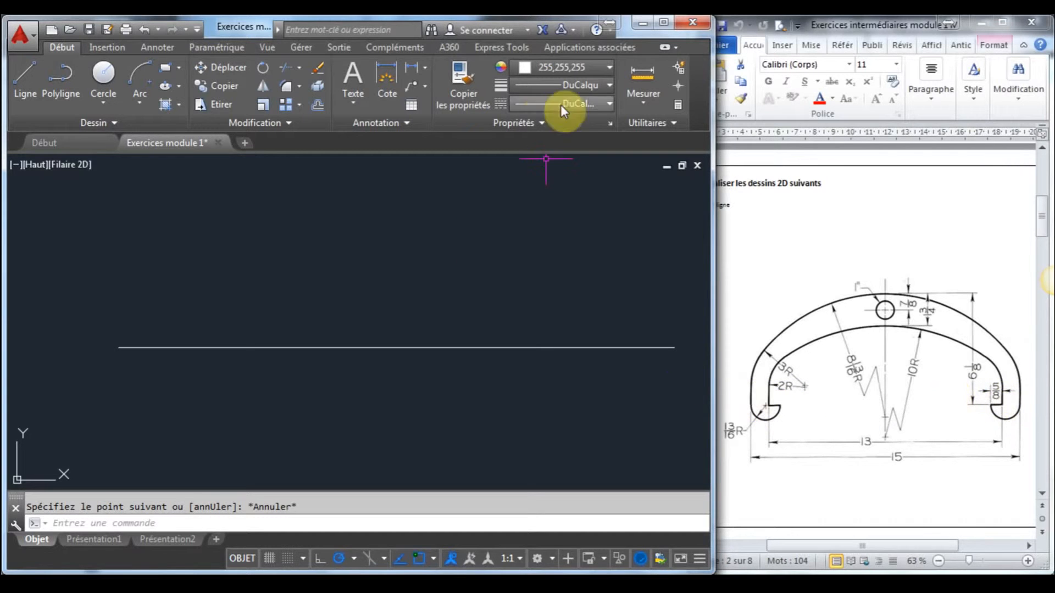
Set the current colour to magenta and draw a 5/8 line inward from the base line's right end
{"action": "left_click", "coordinate": [588, 64]}
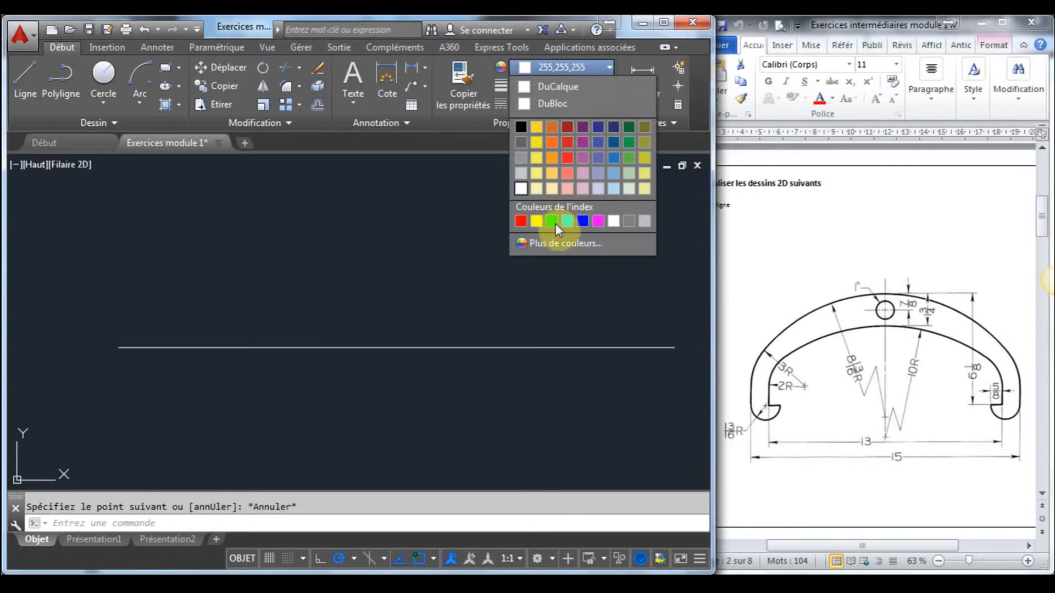
{"action": "left_click", "coordinate": [598, 222]}
{"action": "left_click", "coordinate": [22, 88]}
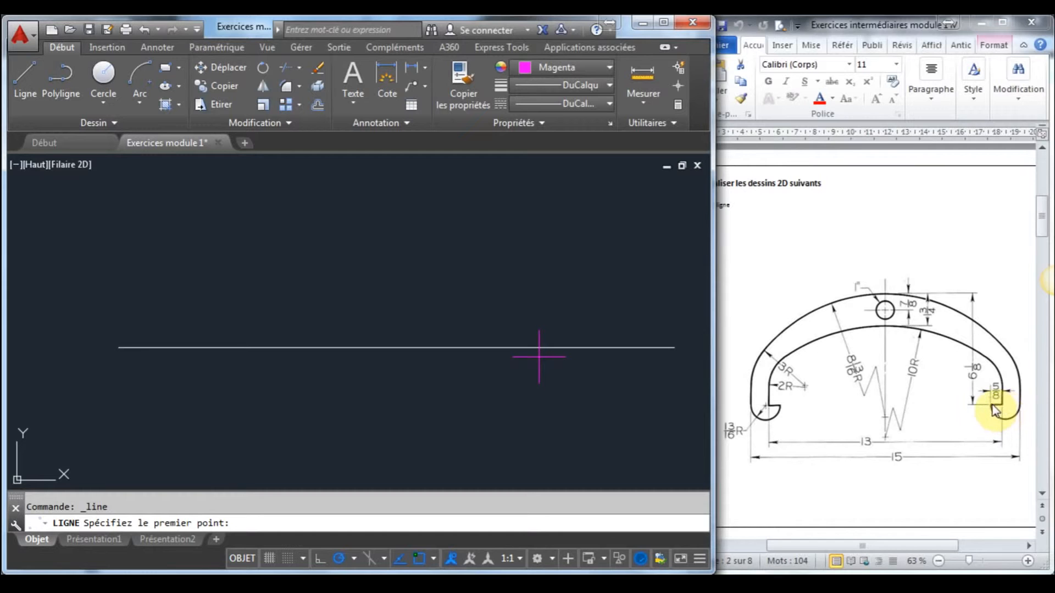
{"action": "left_click", "coordinate": [675, 347]}
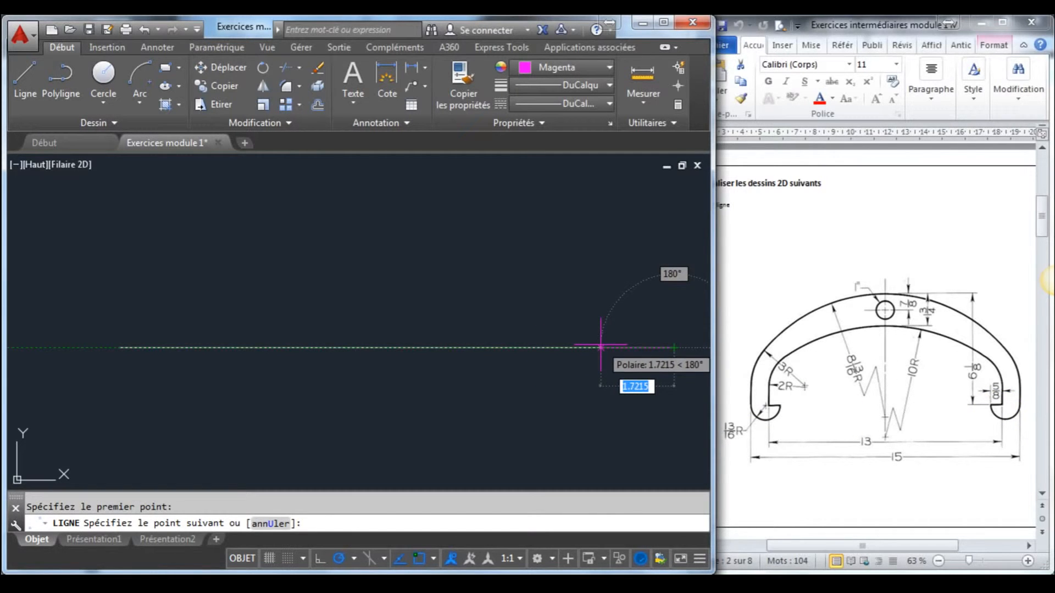
{"action": "type", "text": "5/8"}
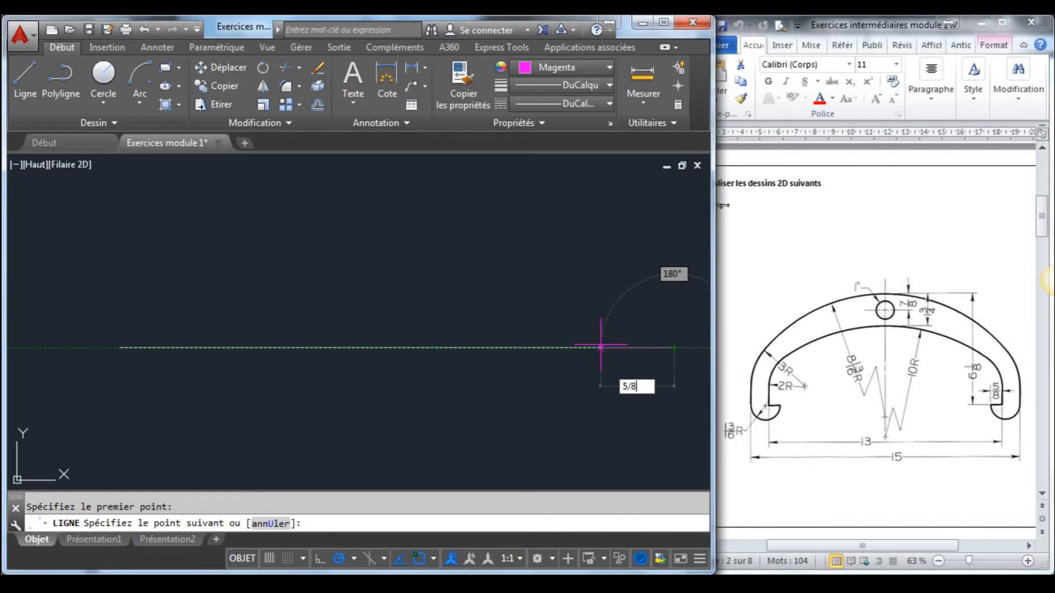
{"action": "key", "text": "Return"}
{"action": "key", "text": "Escape"}
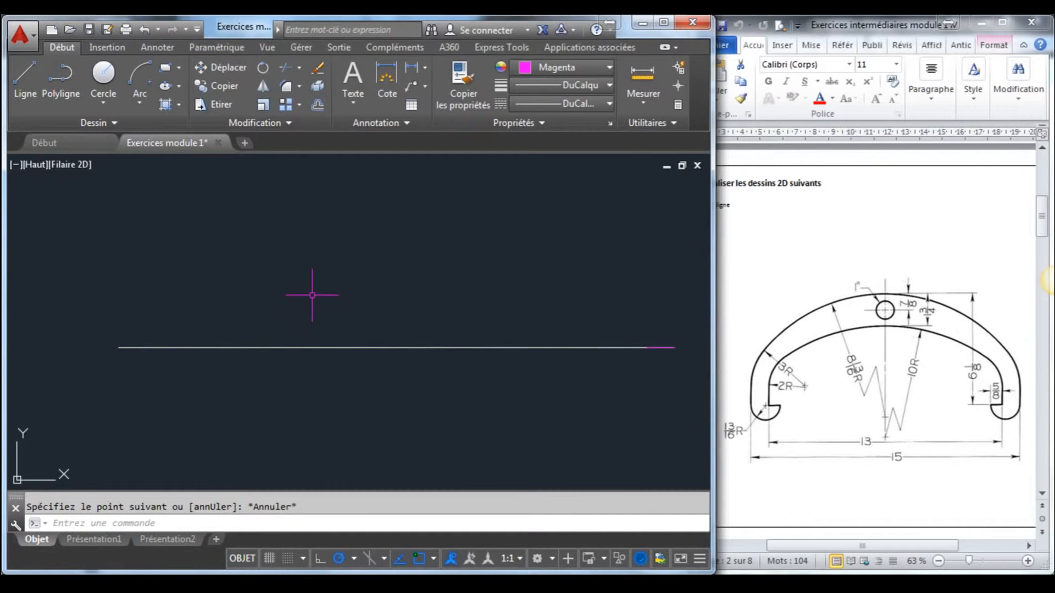
Draw a 5/8 horizontal line inward from the base line's left end
{"action": "left_click", "coordinate": [25, 82]}
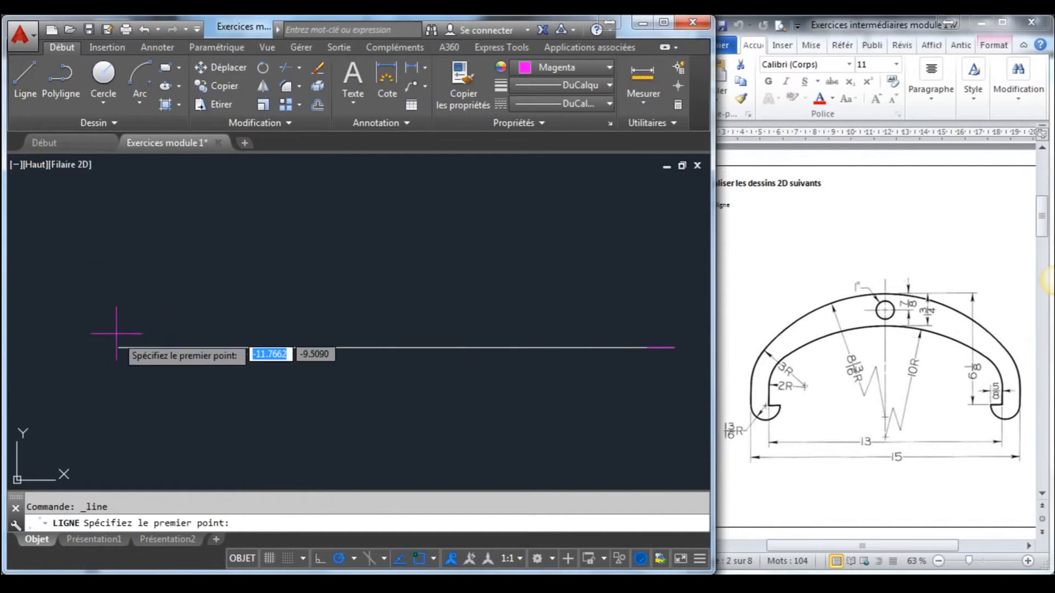
{"action": "left_click", "coordinate": [118, 347]}
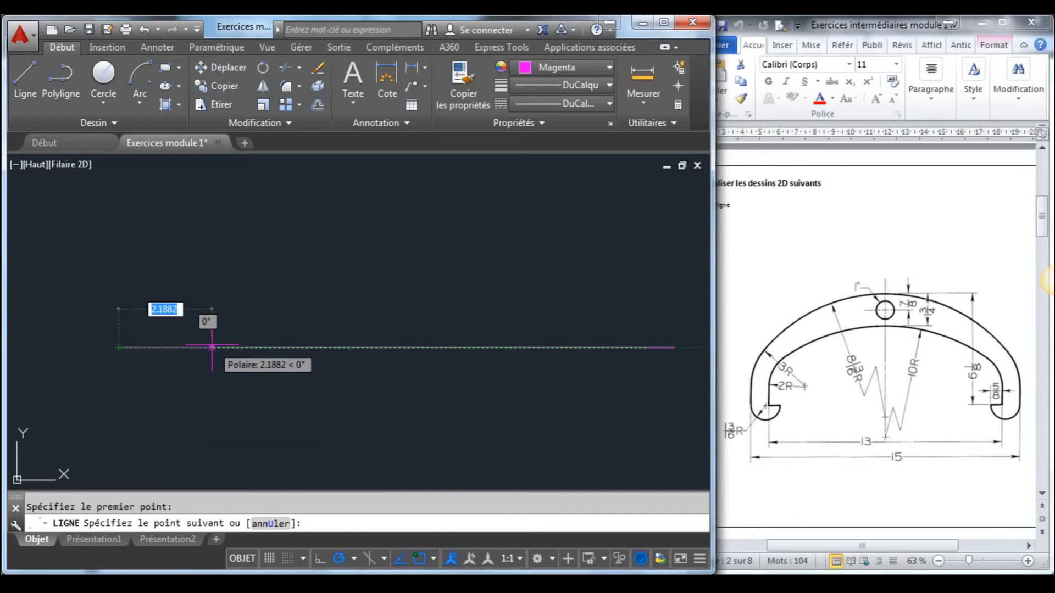
{"action": "type", "text": "5/8"}
{"action": "key", "text": "Return"}
{"action": "key", "text": "Escape"}
{"action": "middle_click_drag", "start_coordinate": [295, 343], "coordinate": [268, 348]}
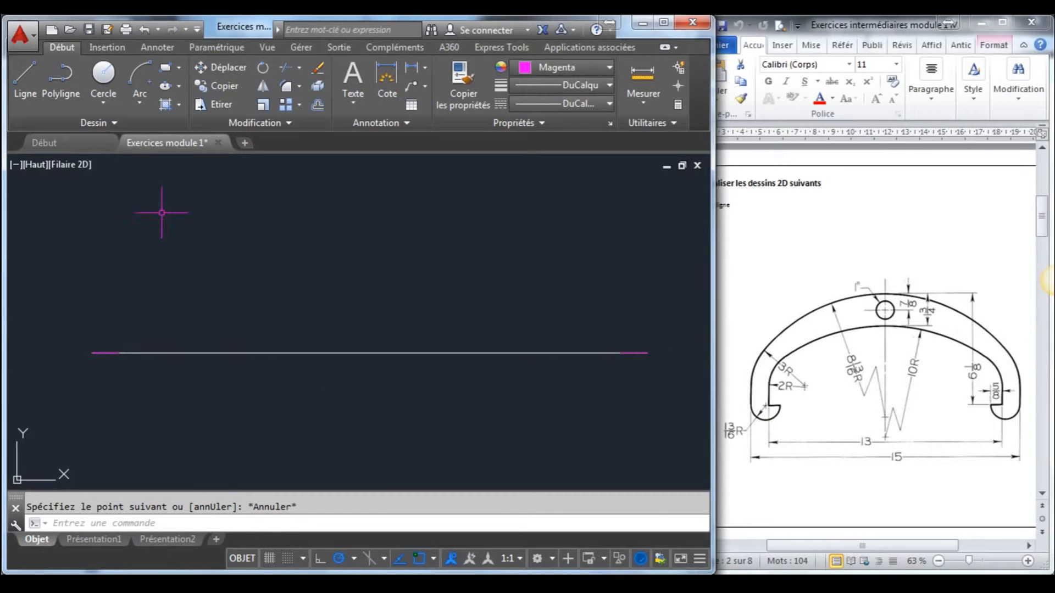
Draw a two-point circle of diameter 13/8 extending left from the inner end of the left magenta segment
{"action": "left_click", "coordinate": [104, 102]}
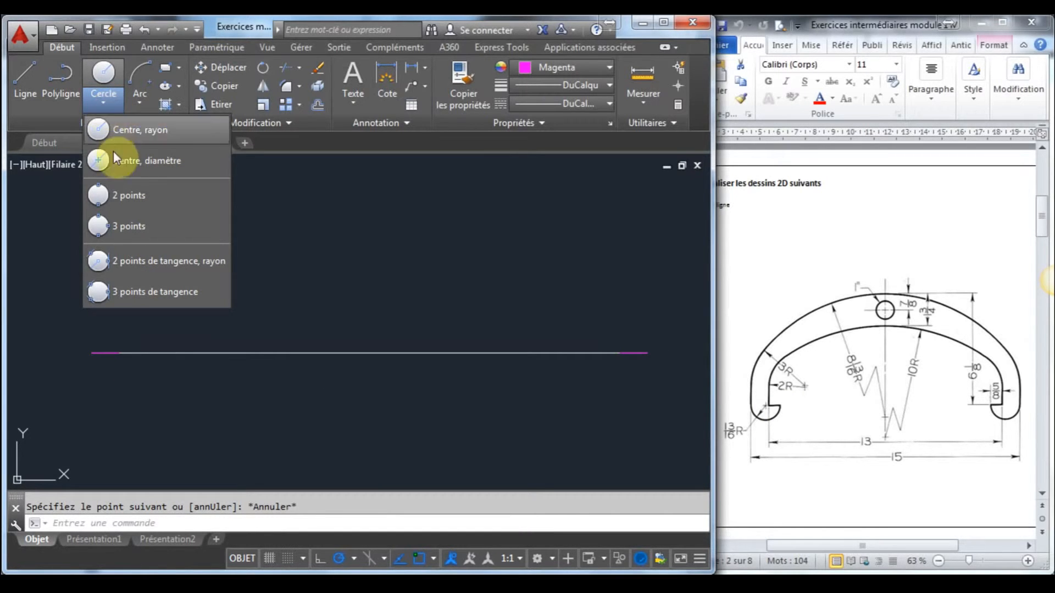
{"action": "left_click", "coordinate": [137, 197]}
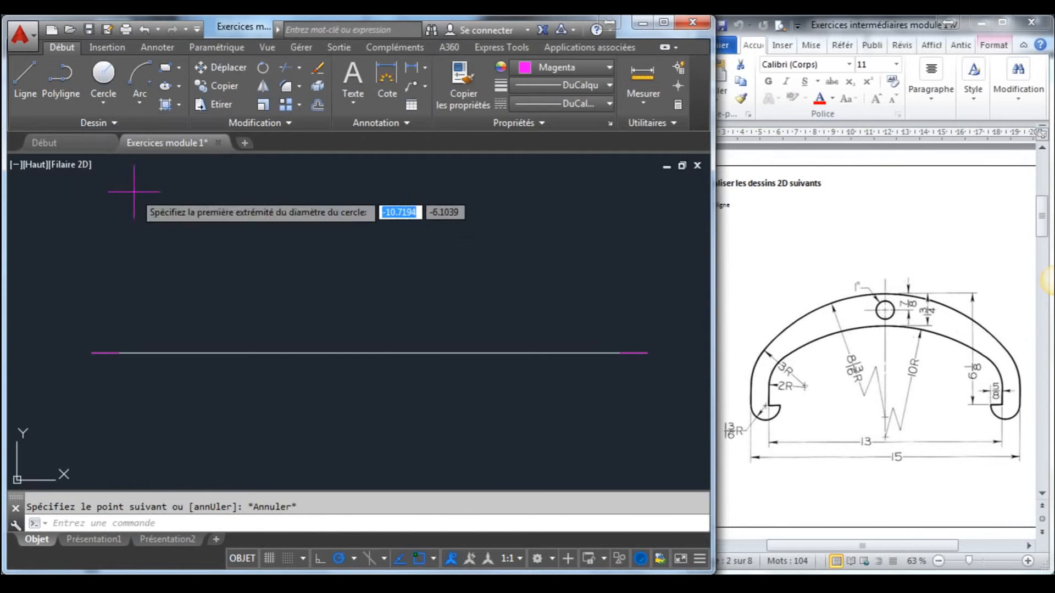
{"action": "left_click", "coordinate": [117, 353]}
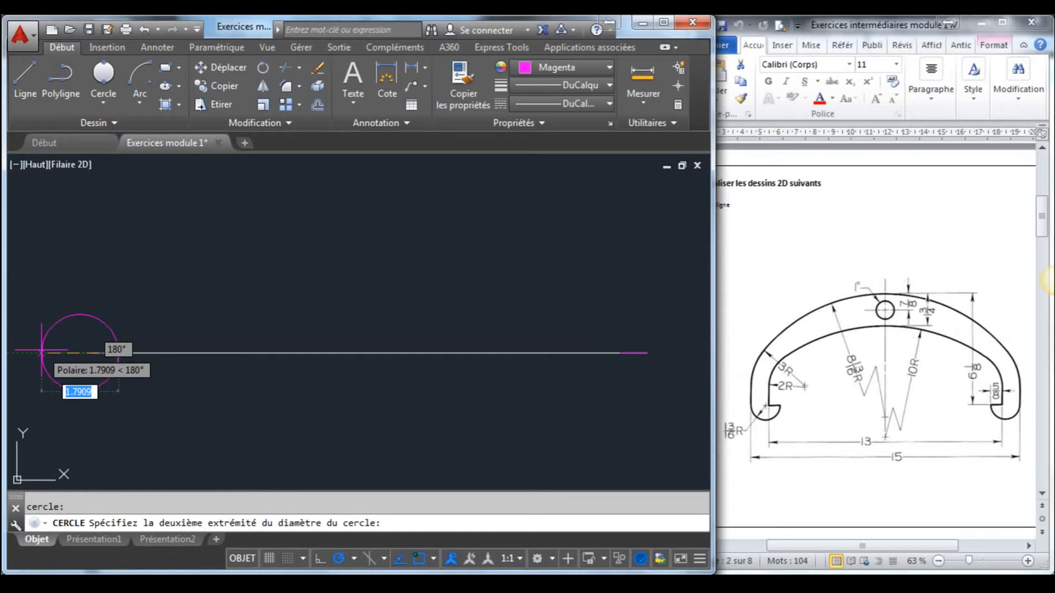
{"action": "type", "text": "13/8"}
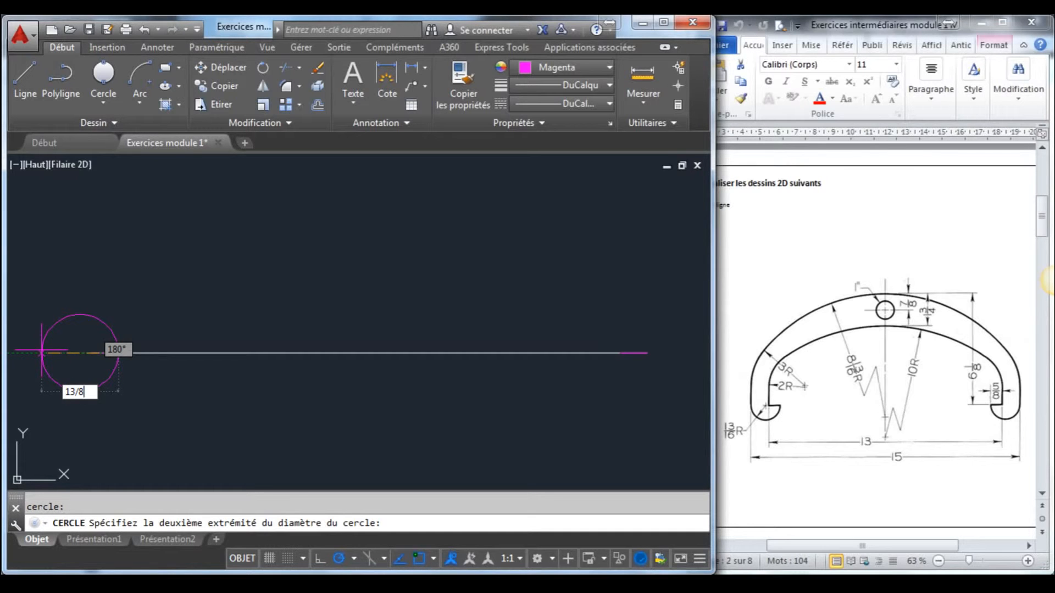
{"action": "key", "text": "Return"}
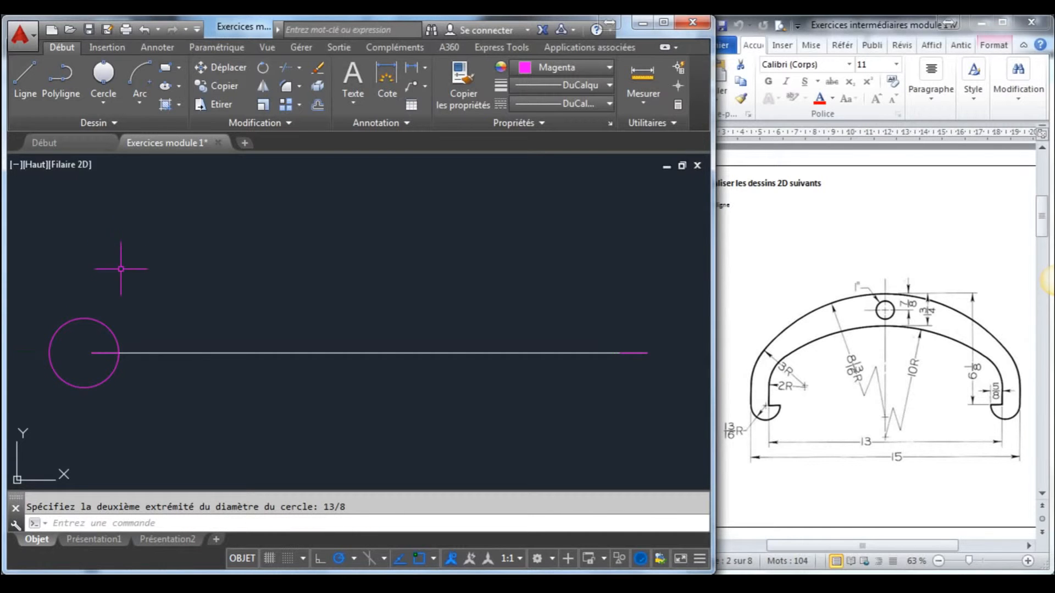
Mirror the left circle about a vertical axis through the base line's midpoint, keeping the original
{"action": "left_click", "coordinate": [100, 320]}
{"action": "left_click", "coordinate": [263, 86]}
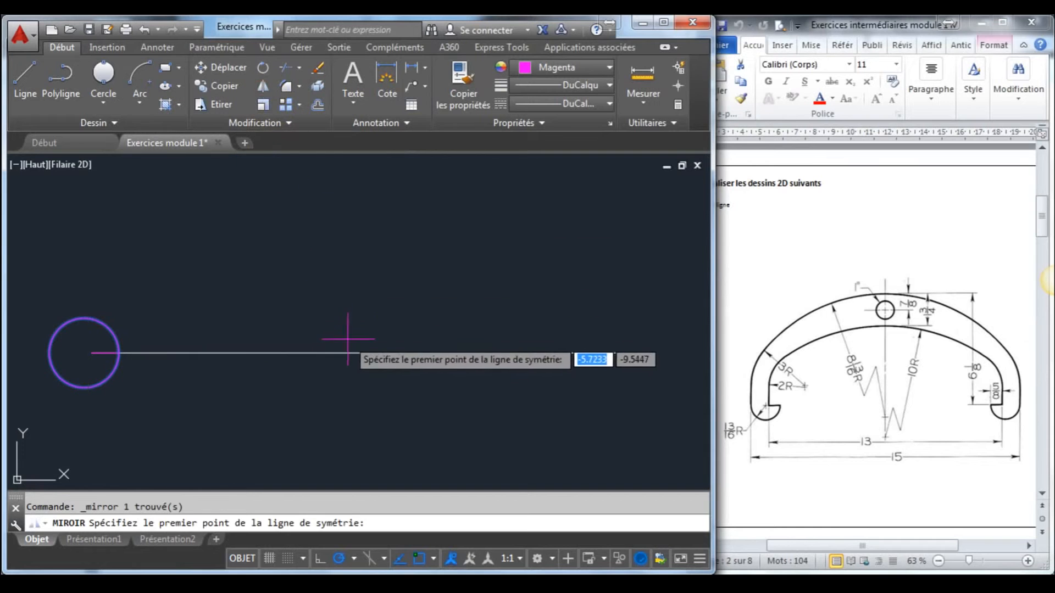
{"action": "left_click", "coordinate": [361, 352]}
{"action": "left_click", "coordinate": [377, 283]}
{"action": "key", "text": "Return"}
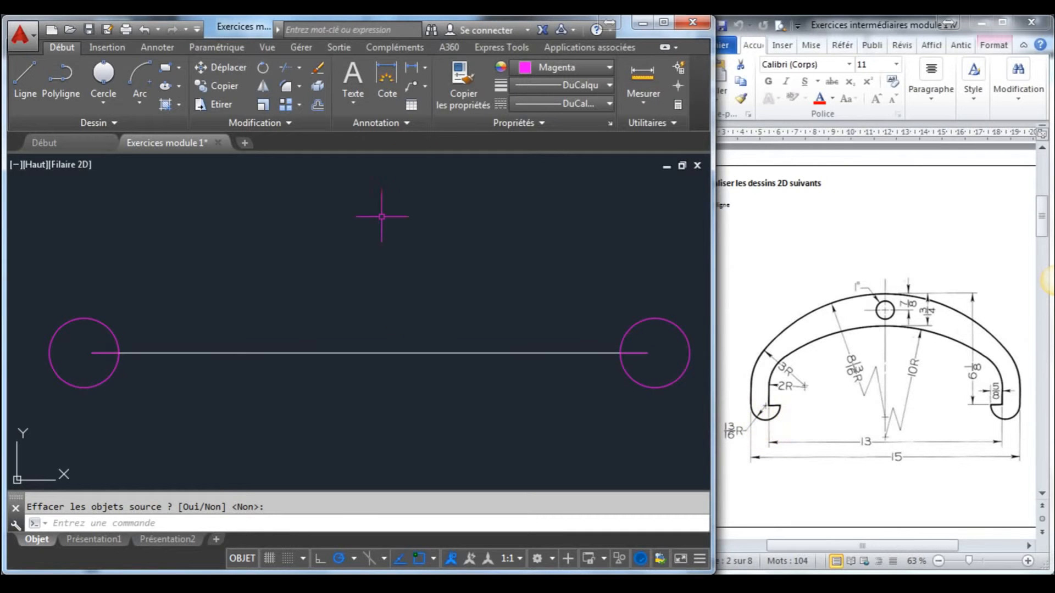
Measure the distance between the outermost quadrant points of the two circles
{"action": "left_click", "coordinate": [655, 87]}
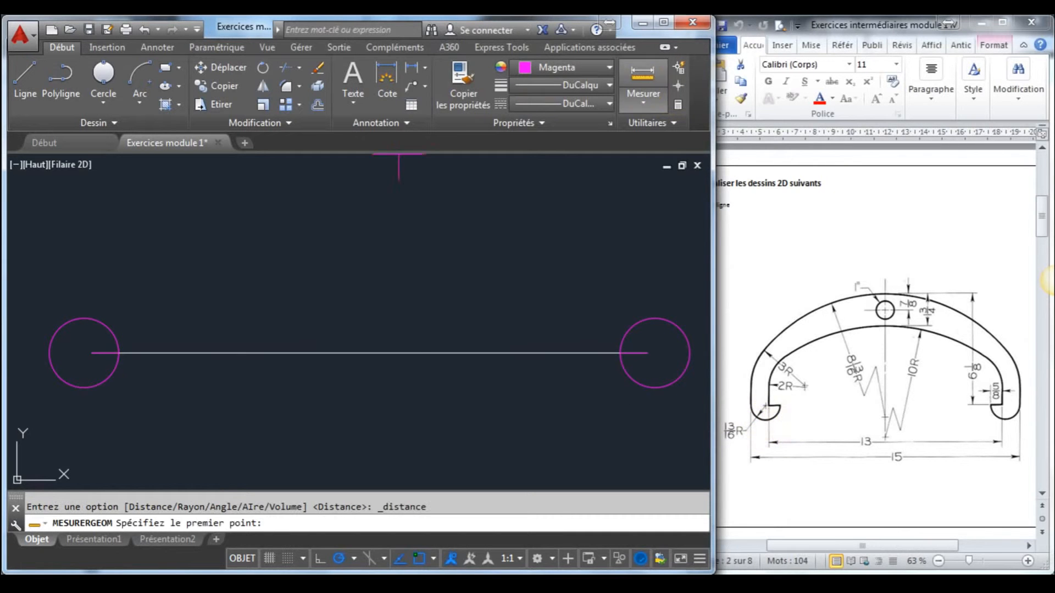
{"action": "left_click", "coordinate": [49, 353]}
{"action": "left_click", "coordinate": [690, 353]}
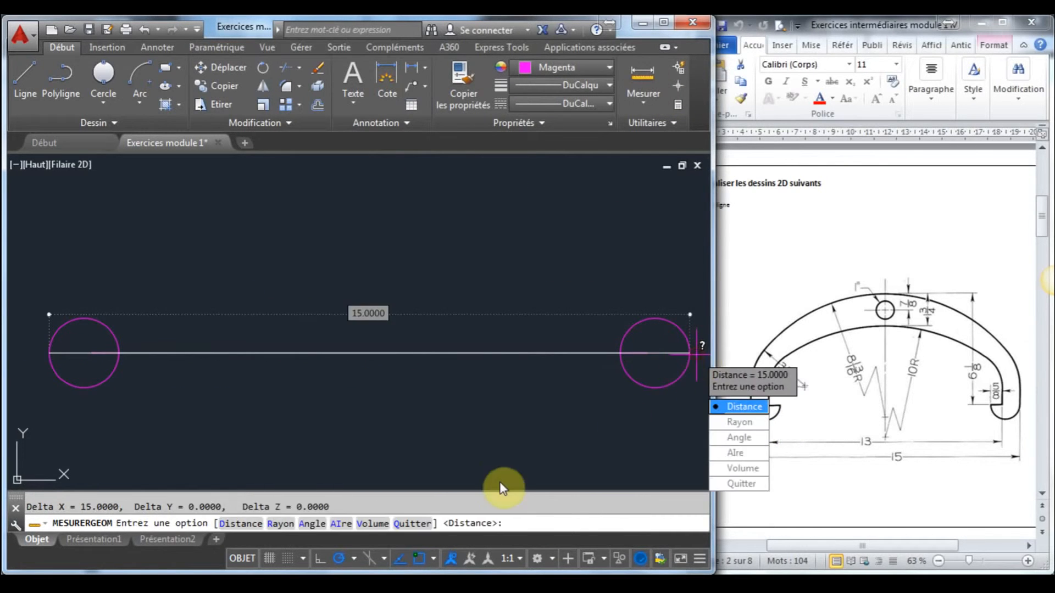
{"action": "key", "text": "Escape"}
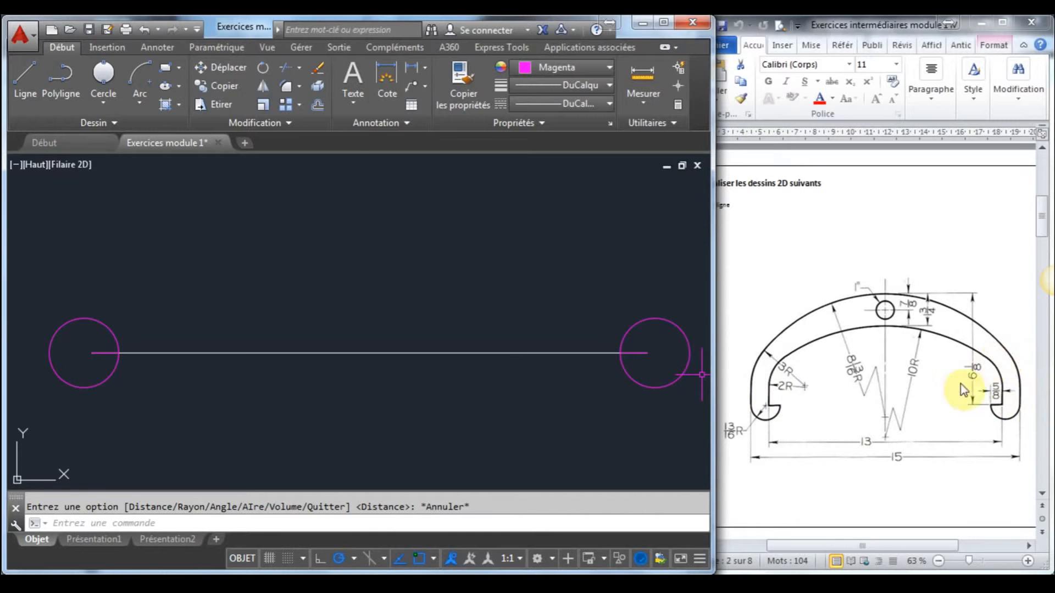
Draw a vertical line upward from the left circle's outer quadrant, ending freehand well above the circle
{"action": "left_click", "coordinate": [30, 94]}
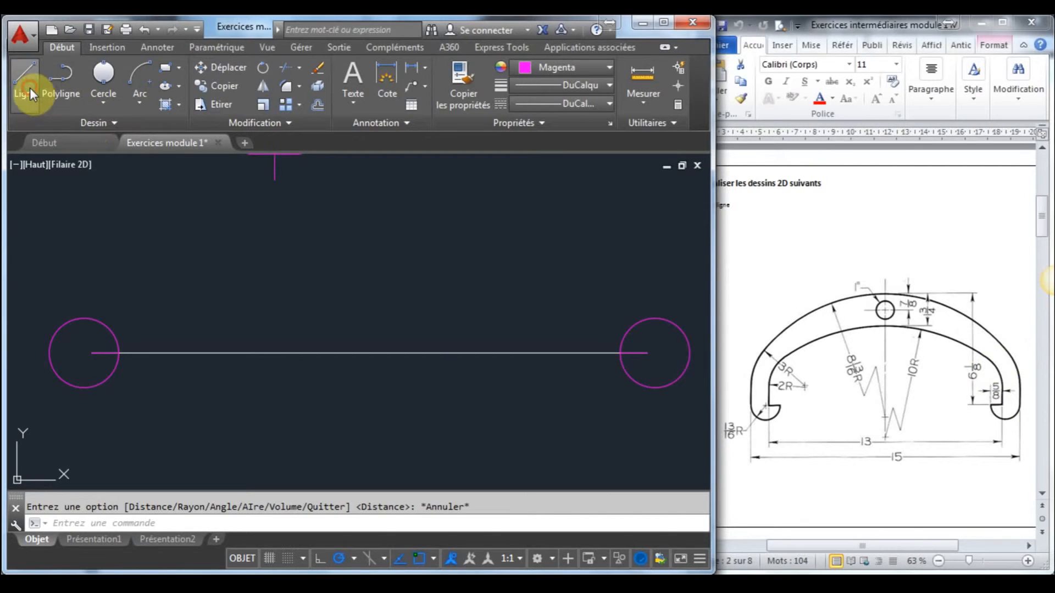
{"action": "left_click", "coordinate": [49, 352]}
{"action": "left_click", "coordinate": [49, 220]}
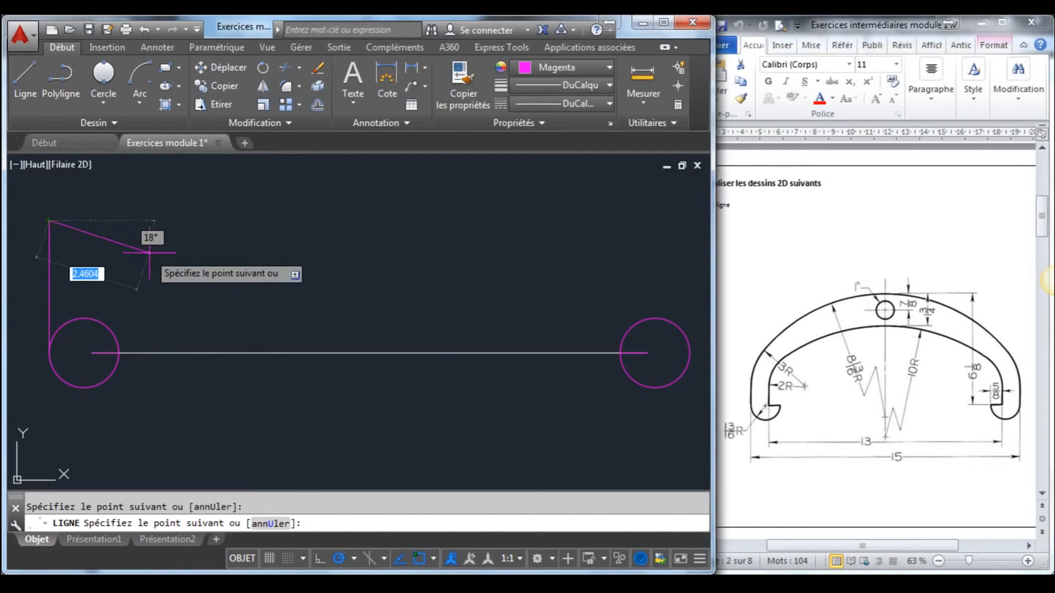
{"action": "key", "text": "Escape"}
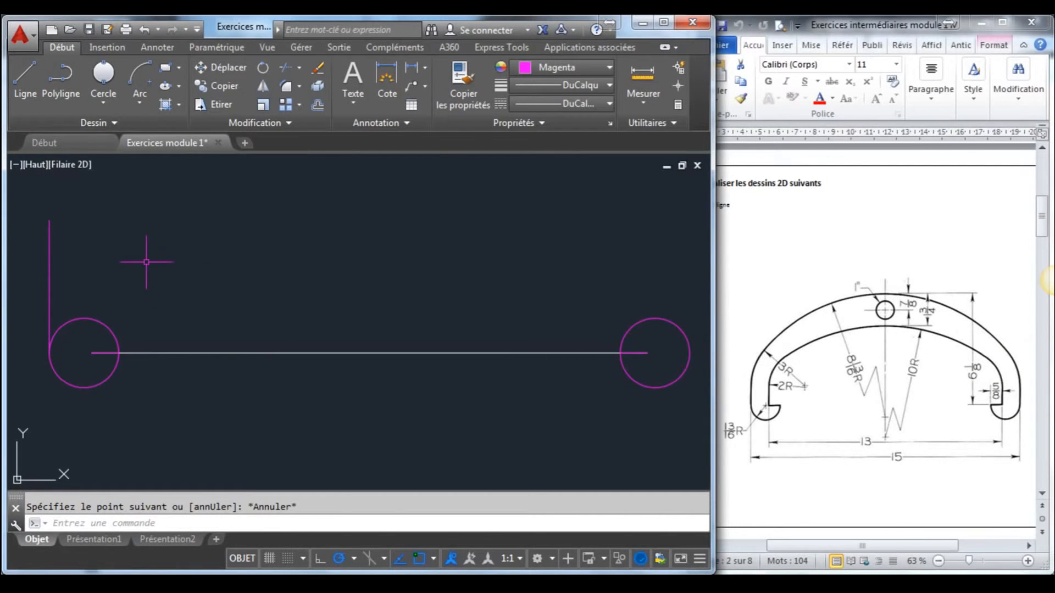
Draw a vertical line from the right circle's outer quadrant up to the height of the left vertical line
{"action": "left_click", "coordinate": [29, 74]}
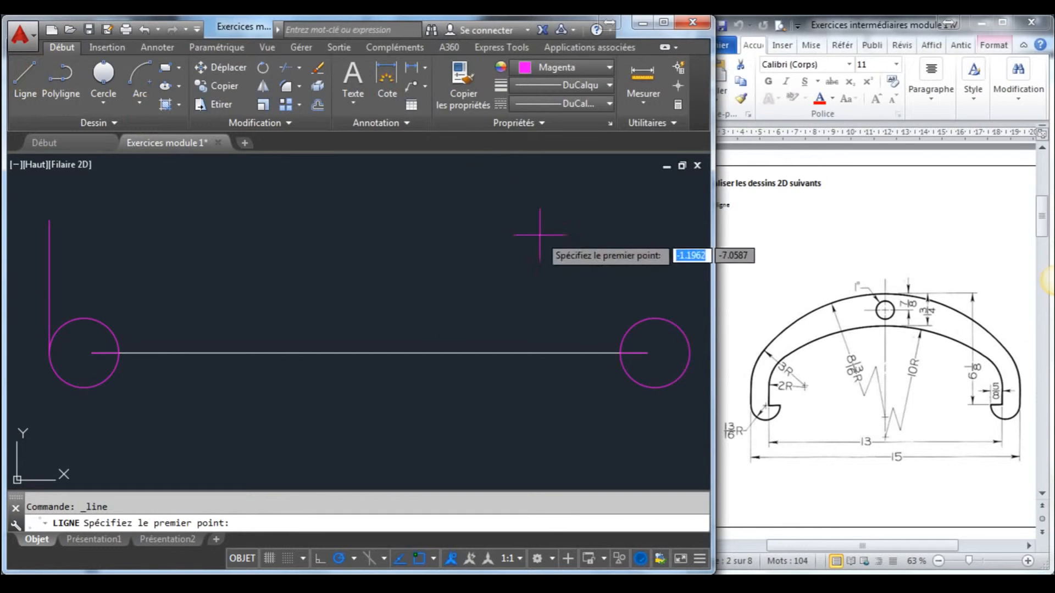
{"action": "left_click", "coordinate": [690, 353]}
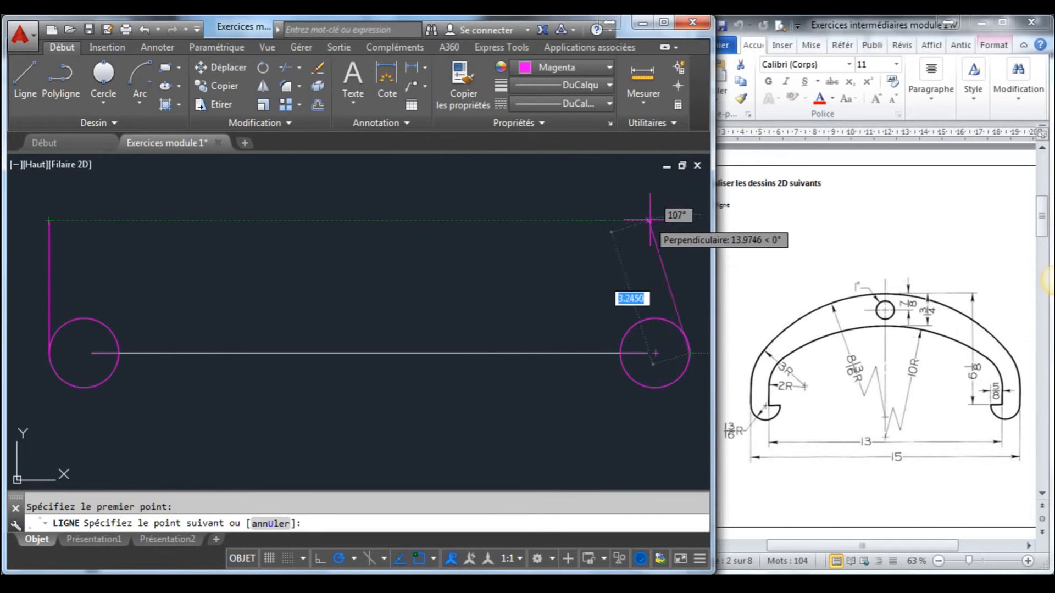
{"action": "left_click", "coordinate": [690, 220]}
{"action": "key", "text": "Escape"}
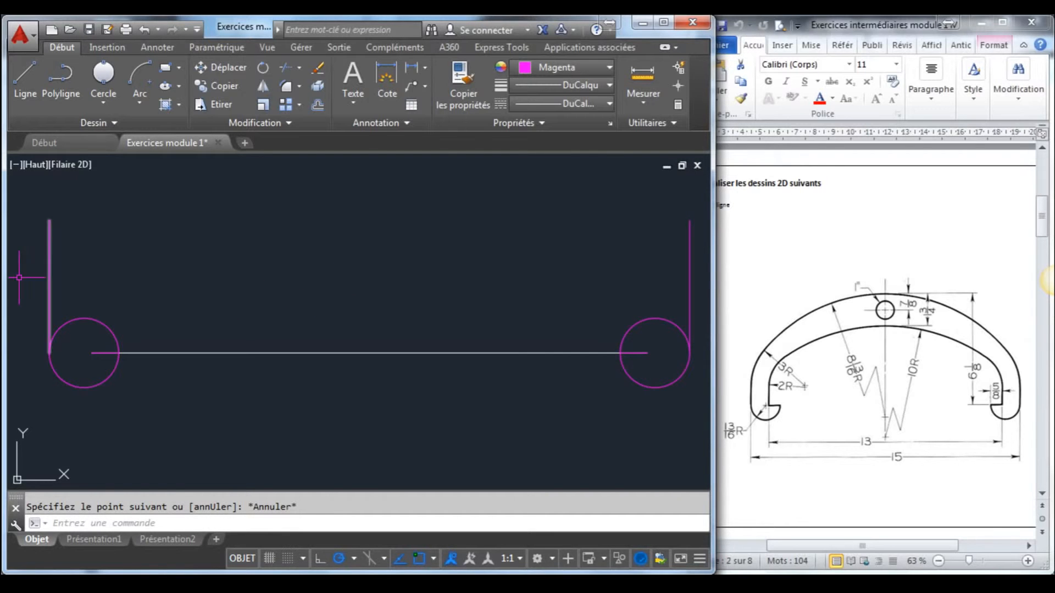
Draw a vertical line from the base line's left end up to the height of the outer vertical lines
{"action": "left_click", "coordinate": [24, 80]}
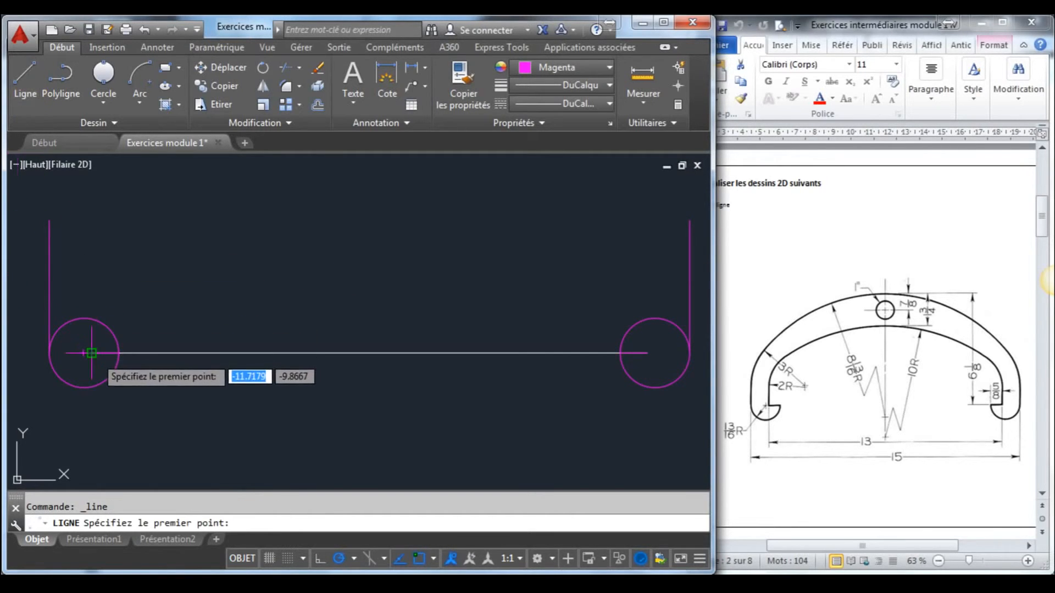
{"action": "left_click", "coordinate": [91, 353]}
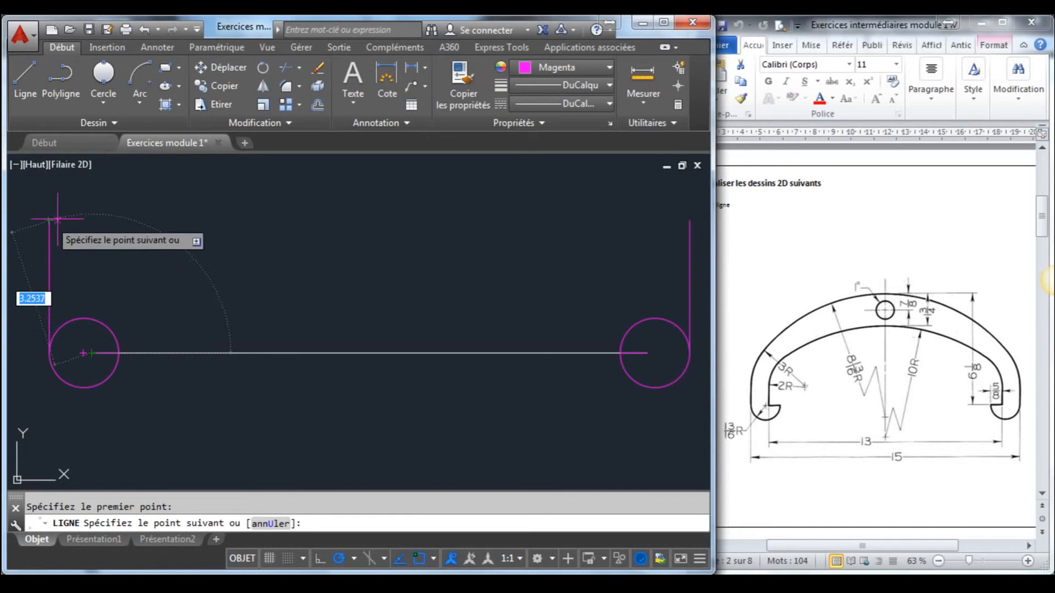
{"action": "left_click", "coordinate": [91, 220]}
{"action": "key", "text": "Escape"}
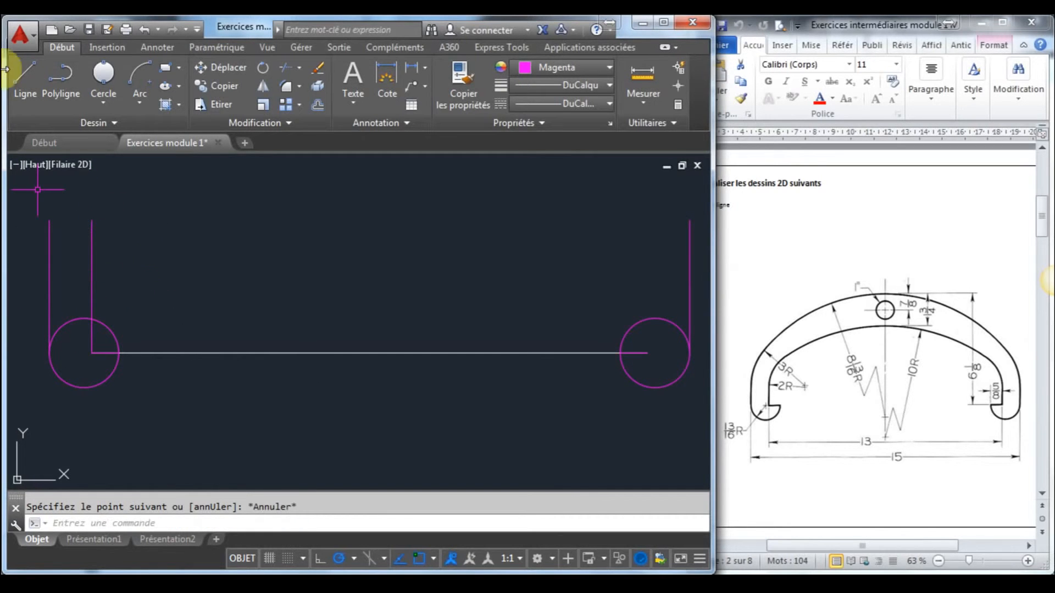
Draw a vertical line from the base line's right end up to the height of the other vertical lines
{"action": "left_click", "coordinate": [25, 77]}
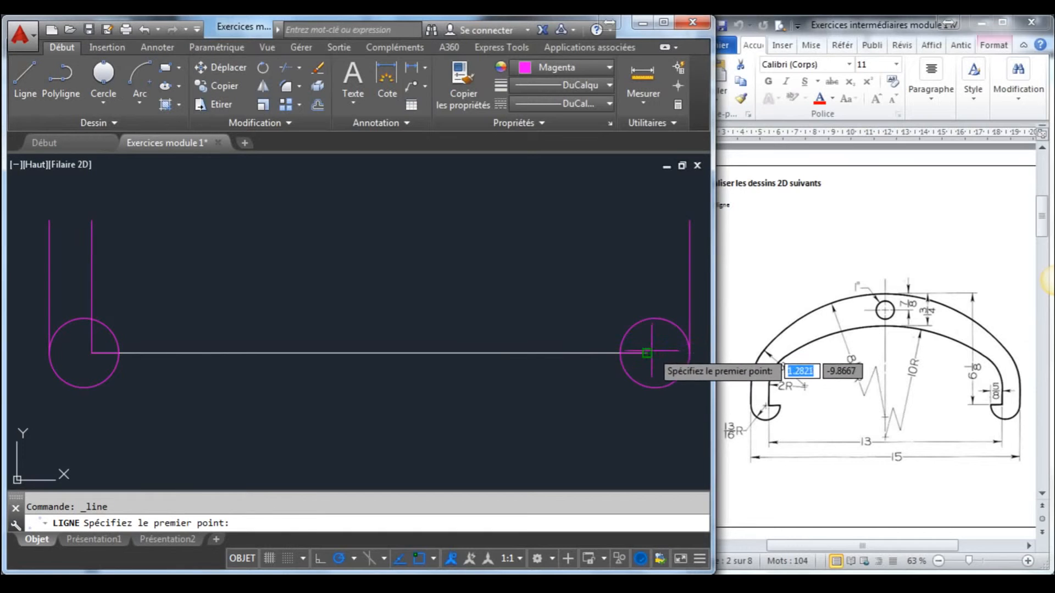
{"action": "left_click", "coordinate": [647, 353]}
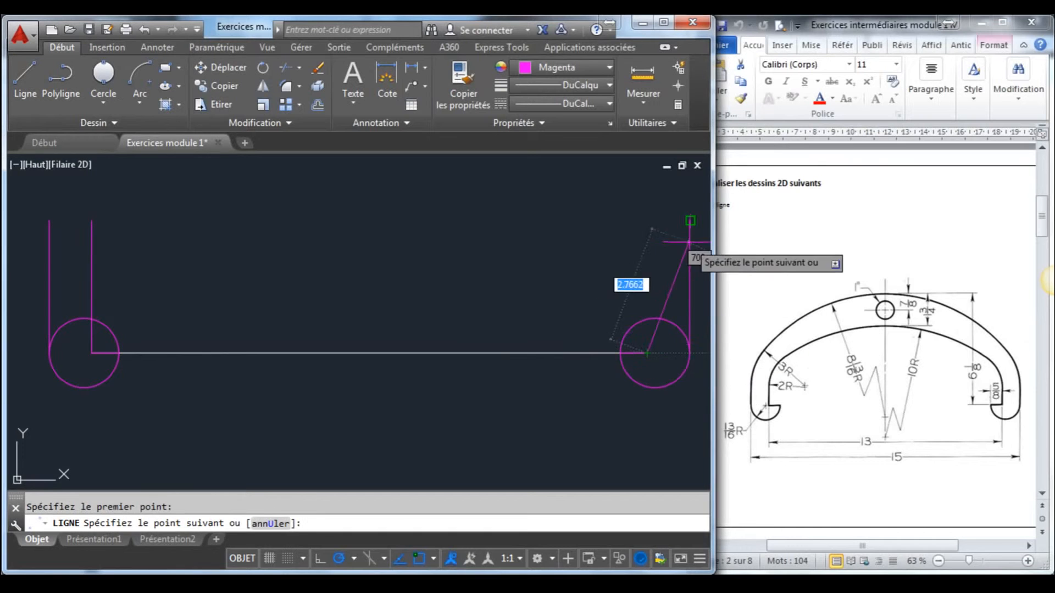
{"action": "left_click", "coordinate": [648, 221]}
{"action": "key", "text": "Escape"}
{"action": "mouse_move", "coordinate": [509, 293]}
{"action": "middle_mouse_down"}
{"action": "mouse_move", "coordinate": [523, 347]}
{"action": "mouse_move", "coordinate": [498, 365]}
{"action": "middle_mouse_up"}
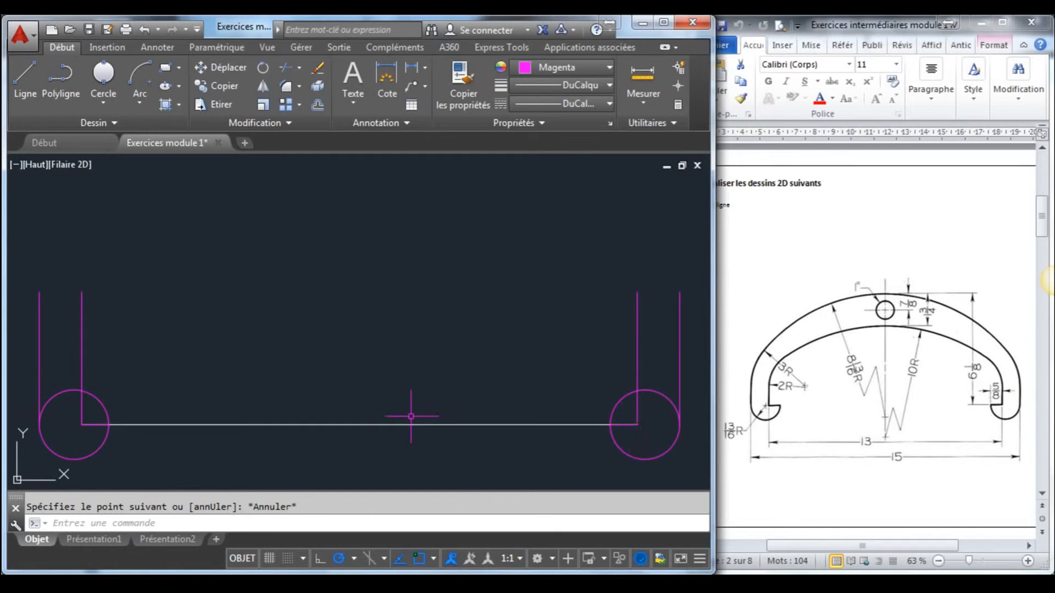
Draw a white vertical centre line 6.125 long upward from the midpoint of the base line
{"action": "left_click", "coordinate": [25, 77]}
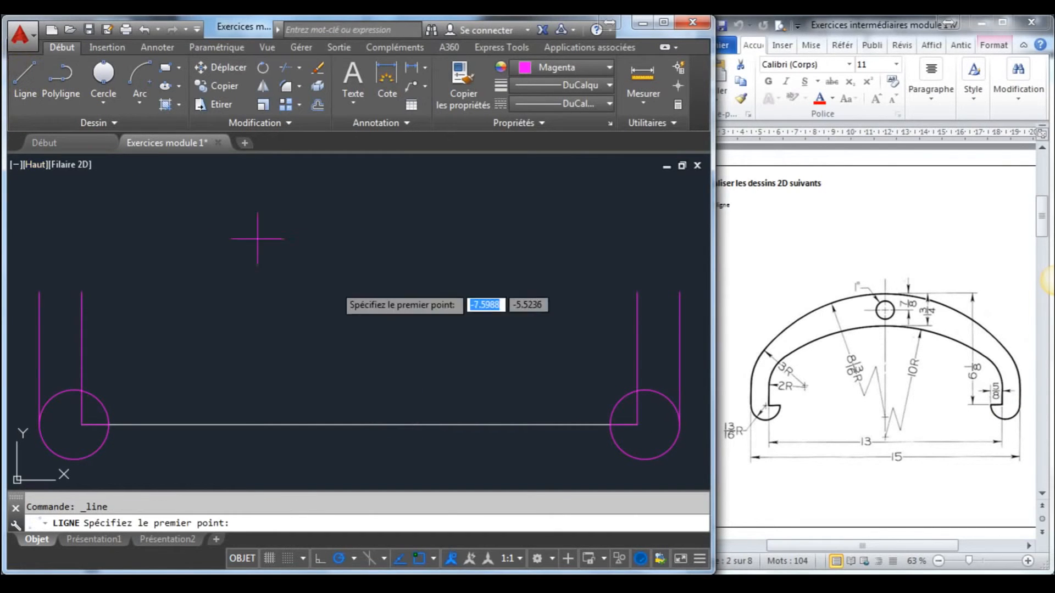
{"action": "key", "text": "Escape"}
{"action": "left_click", "coordinate": [561, 67]}
{"action": "left_click", "coordinate": [610, 216]}
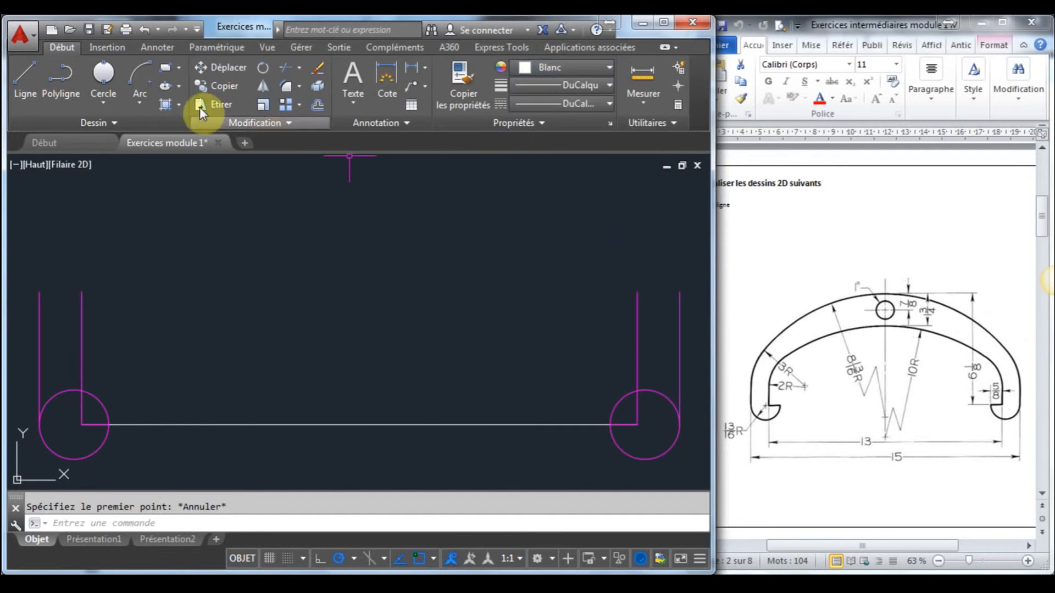
{"action": "left_click", "coordinate": [24, 88]}
{"action": "left_click", "coordinate": [359, 425]}
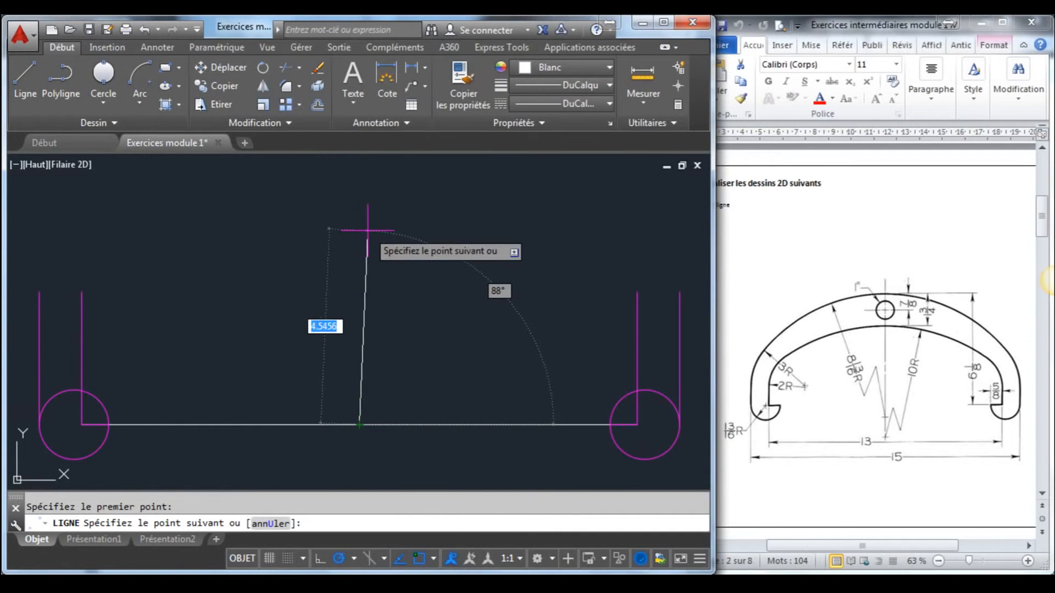
{"action": "type", "text": "6.125"}
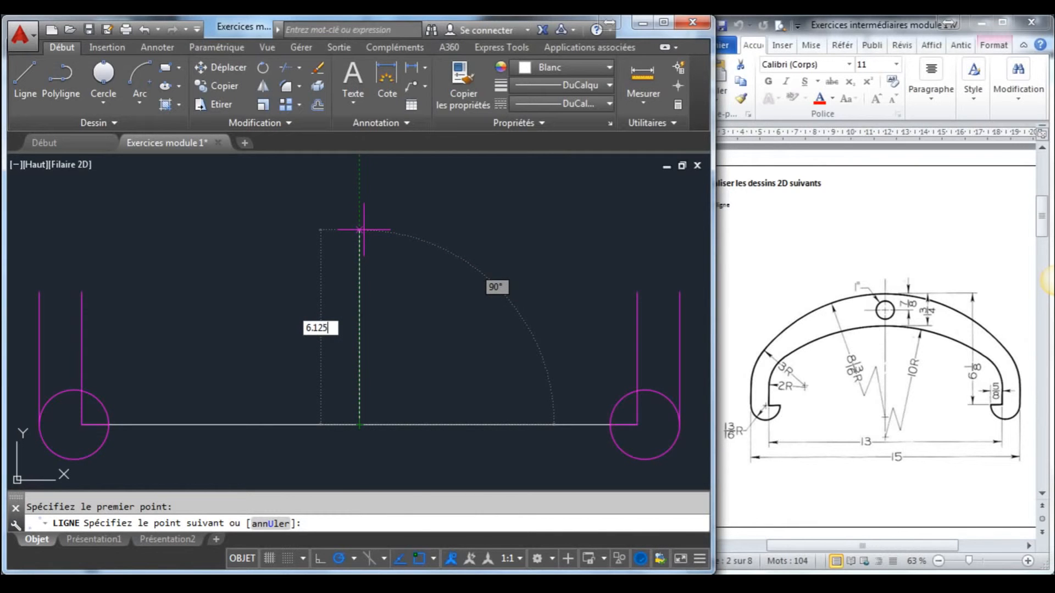
{"action": "key", "text": "Return"}
{"action": "key", "text": "Escape"}
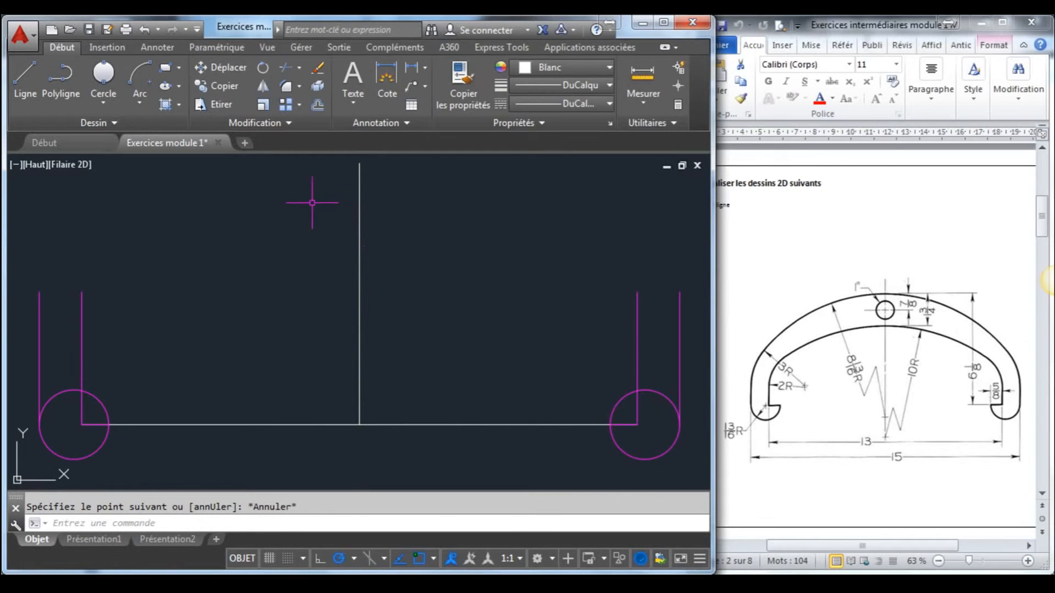
Draw a white vertical line 8-13/16 long downward from the upper end of the centre line
{"action": "scroll", "coordinate": [329, 216], "scroll_direction": "down", "scroll_amount": 2}
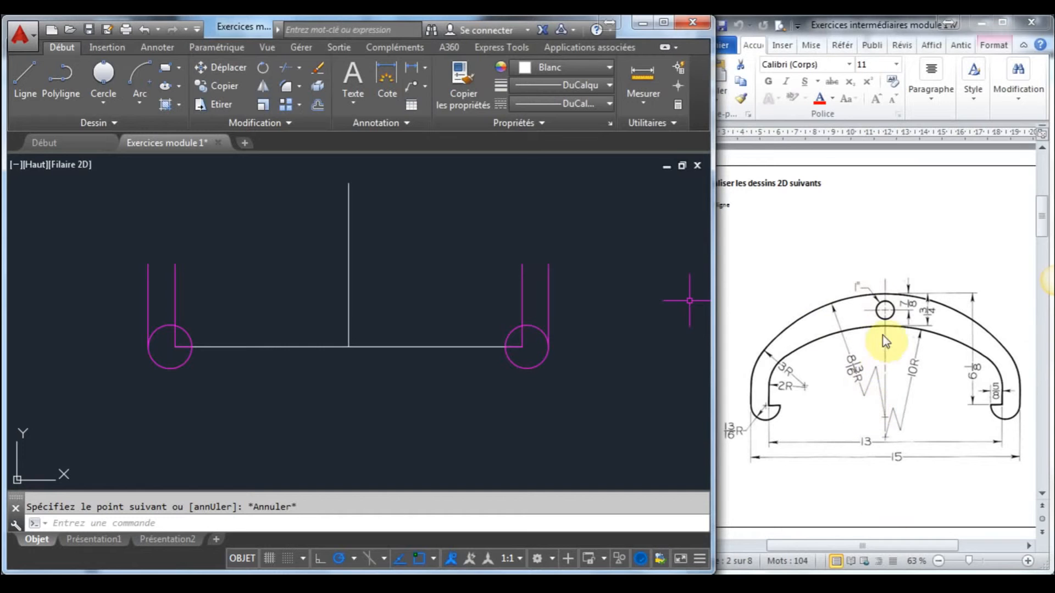
{"action": "left_click", "coordinate": [25, 93]}
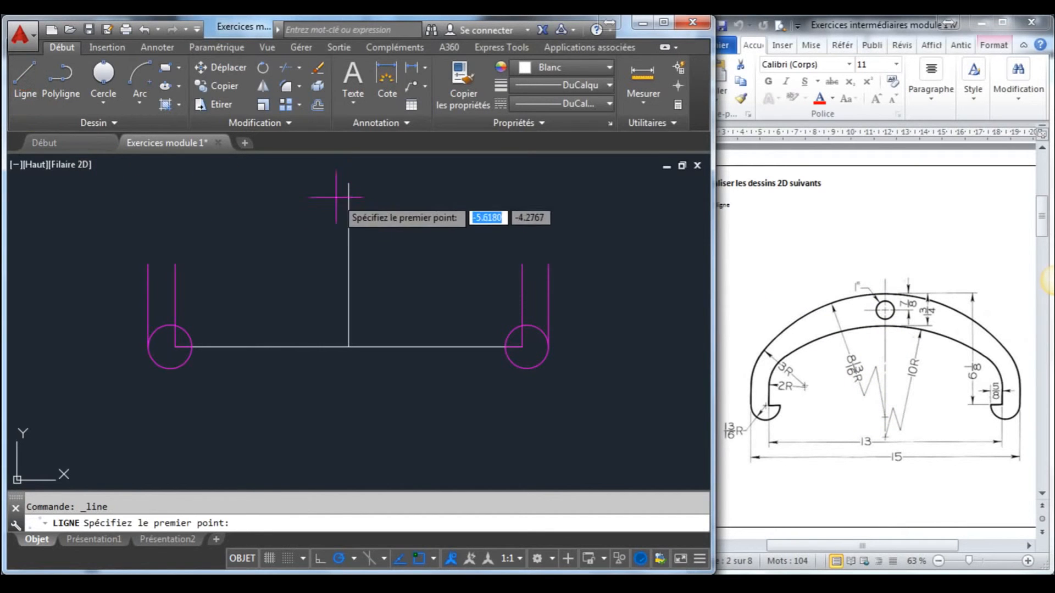
{"action": "left_click", "coordinate": [349, 183]}
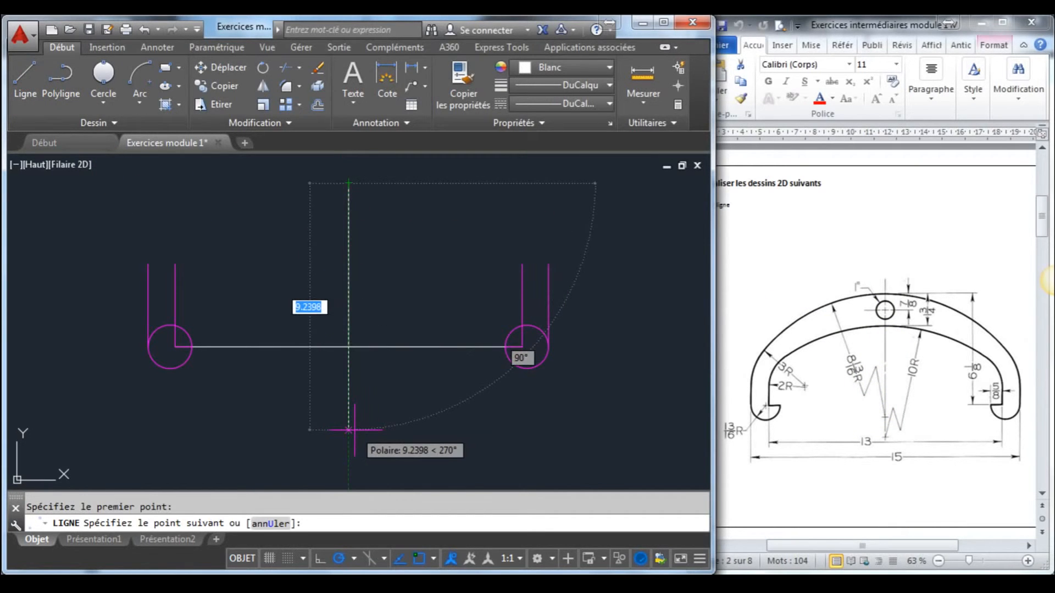
{"action": "type", "text": "8"}
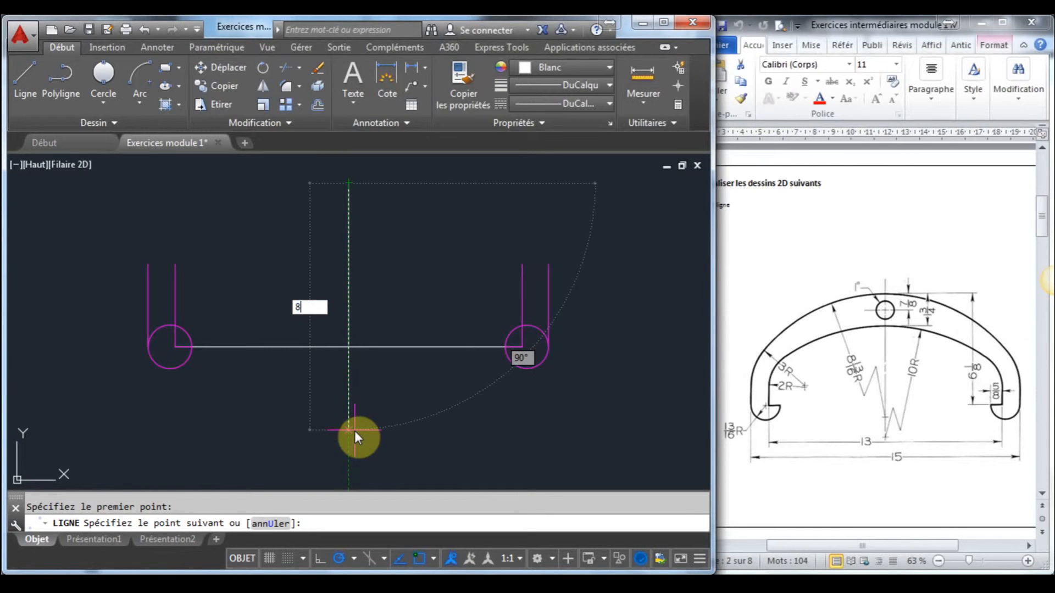
{"action": "type", "text": "-13/16"}
{"action": "left_click", "coordinate": [354, 430]}
{"action": "key", "text": "Escape"}
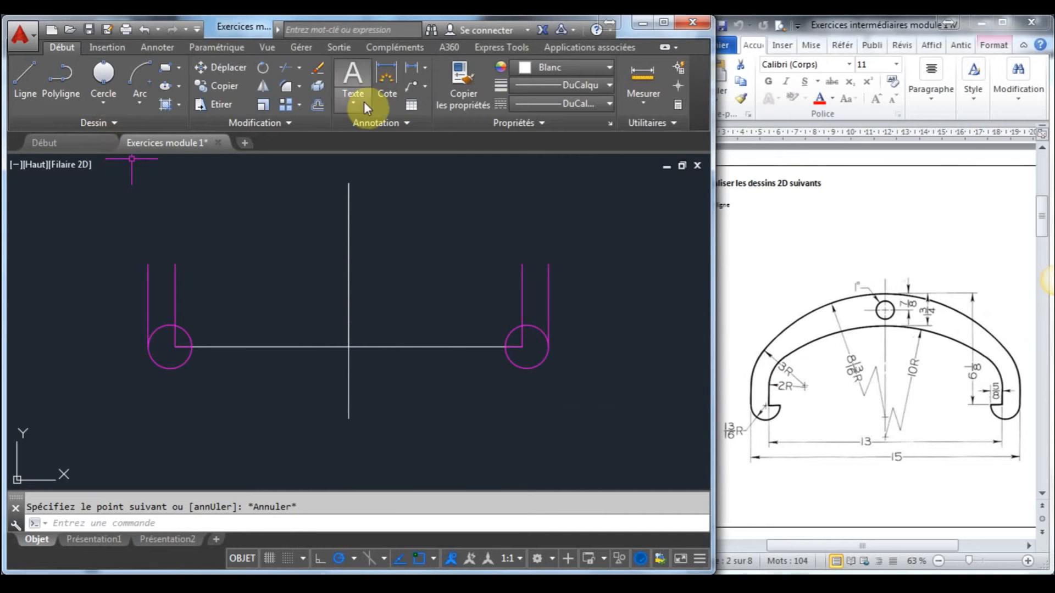
Draw a magenta circle centred on the 8-13/16 line's lower end, with its radius reaching the line's upper end
{"action": "left_click", "coordinate": [602, 67]}
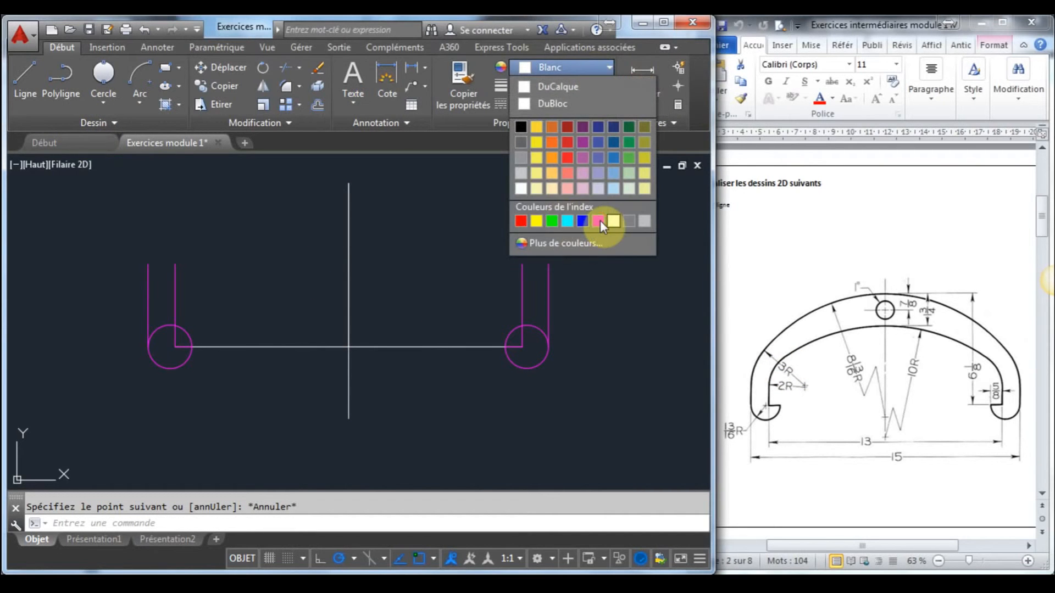
{"action": "left_click", "coordinate": [598, 221]}
{"action": "left_click", "coordinate": [105, 104]}
{"action": "left_click", "coordinate": [125, 129]}
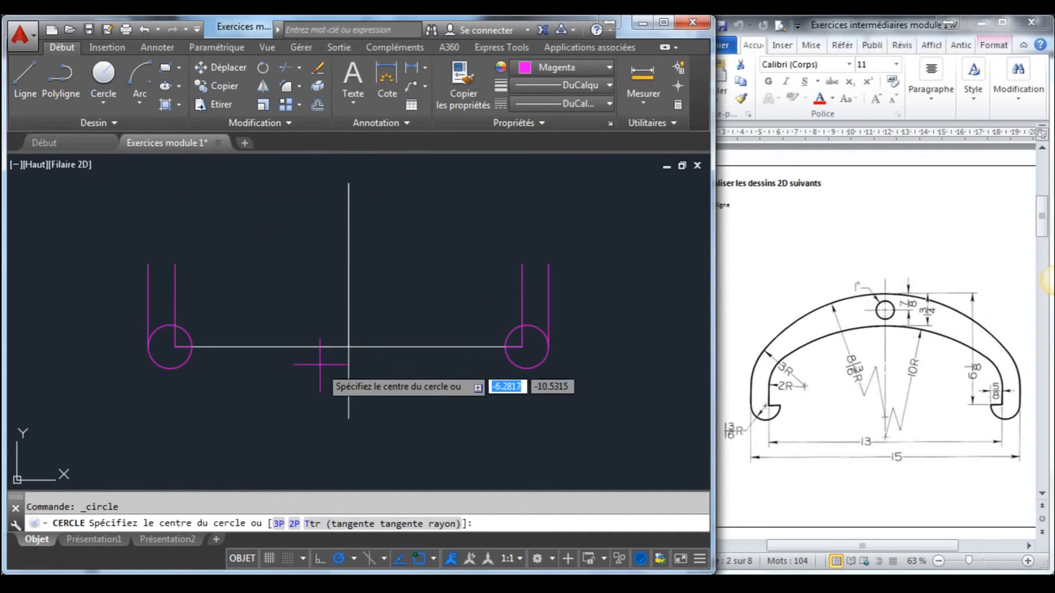
{"action": "left_click", "coordinate": [348, 419]}
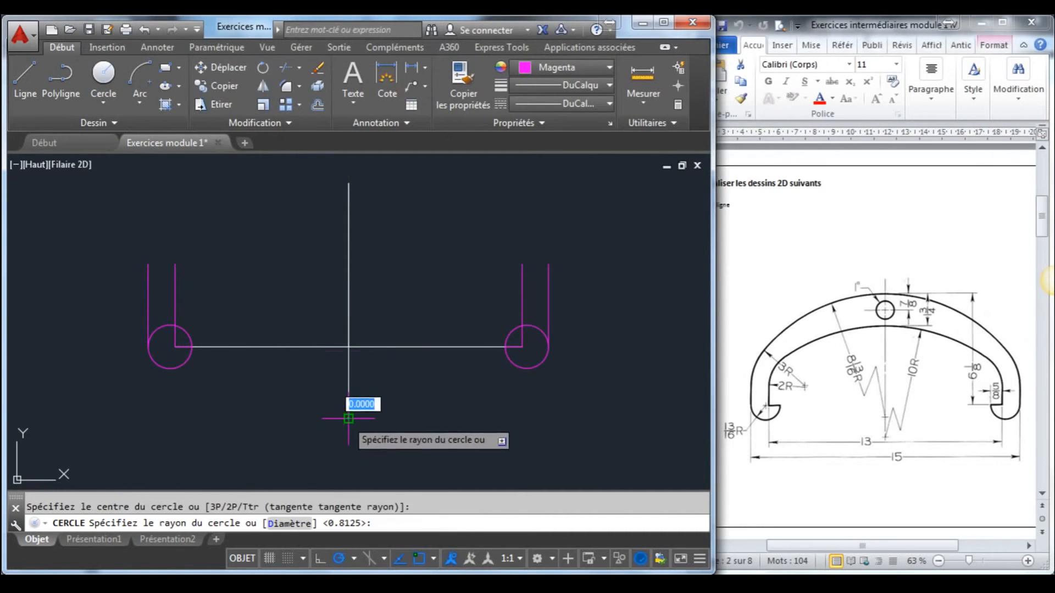
{"action": "left_click", "coordinate": [349, 183]}
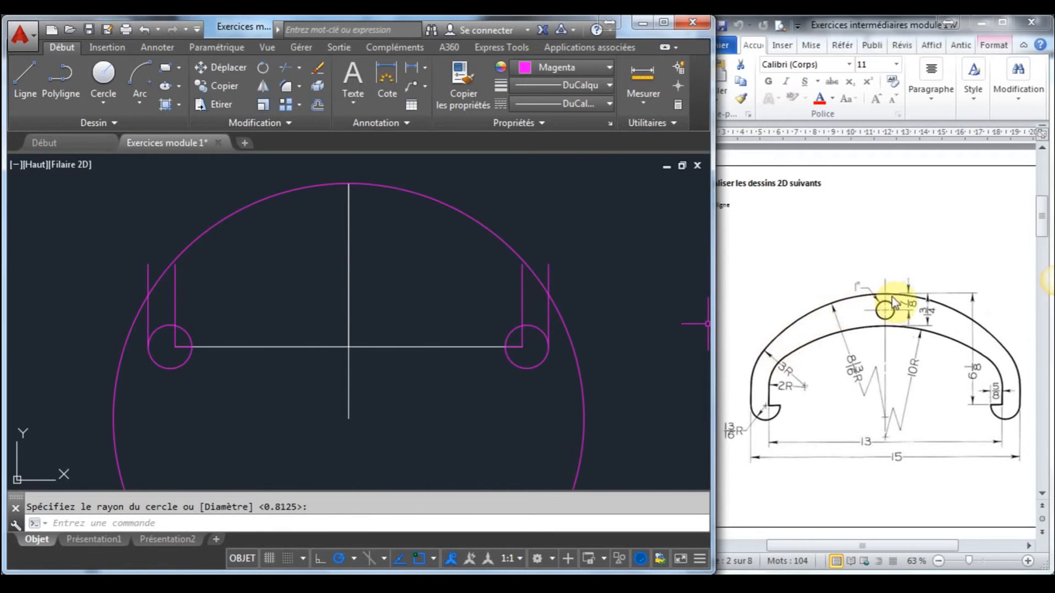
Delete both overlapping white vertical construction lines at the centre of the large circle
{"action": "left_click", "coordinate": [348, 379]}
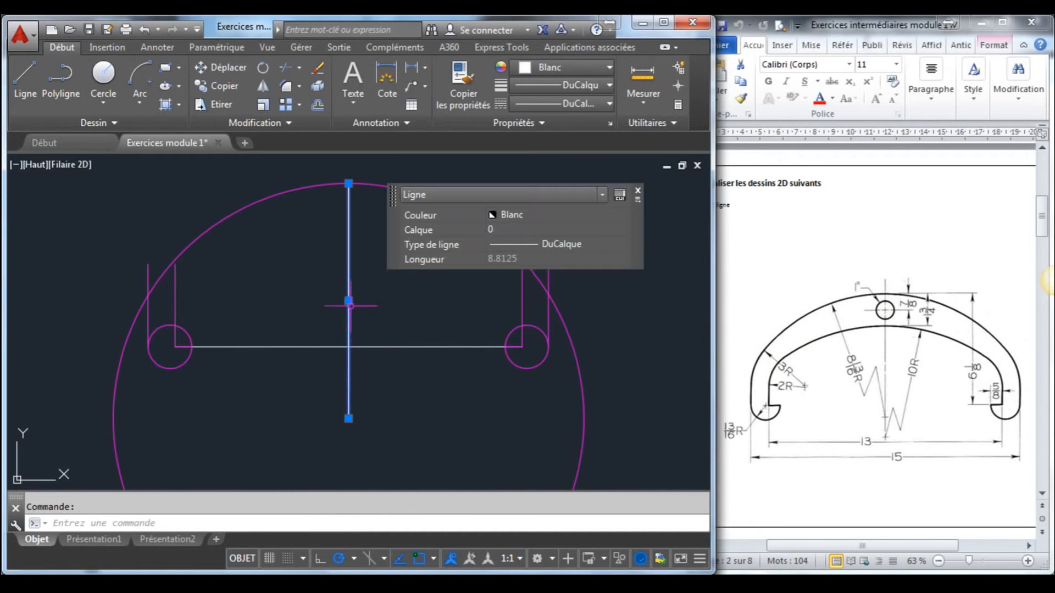
{"action": "key", "text": "Delete"}
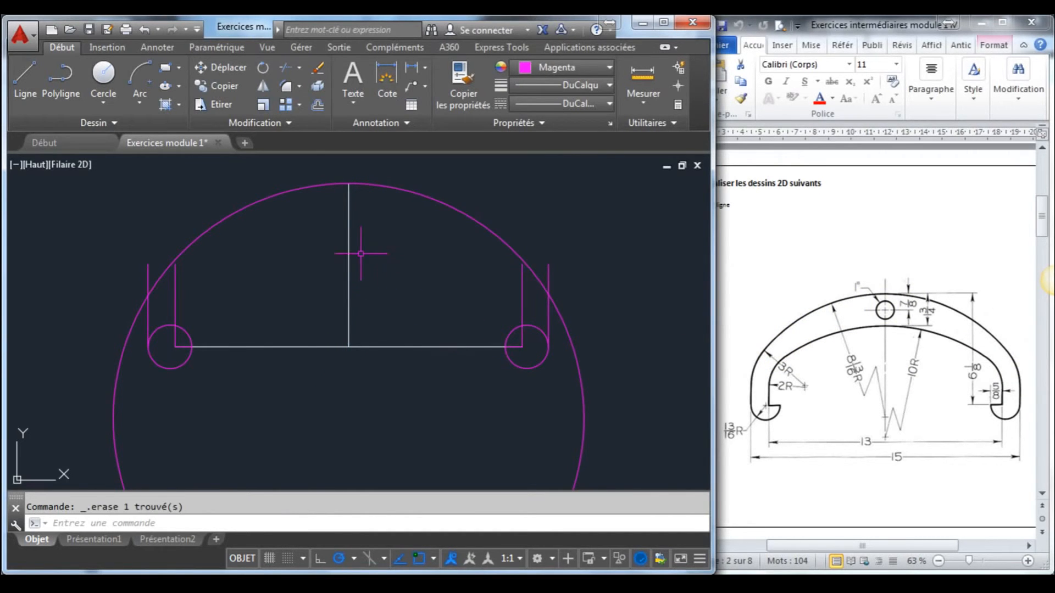
{"action": "left_click", "coordinate": [362, 254]}
{"action": "left_click", "coordinate": [306, 249]}
{"action": "key", "text": "Delete"}
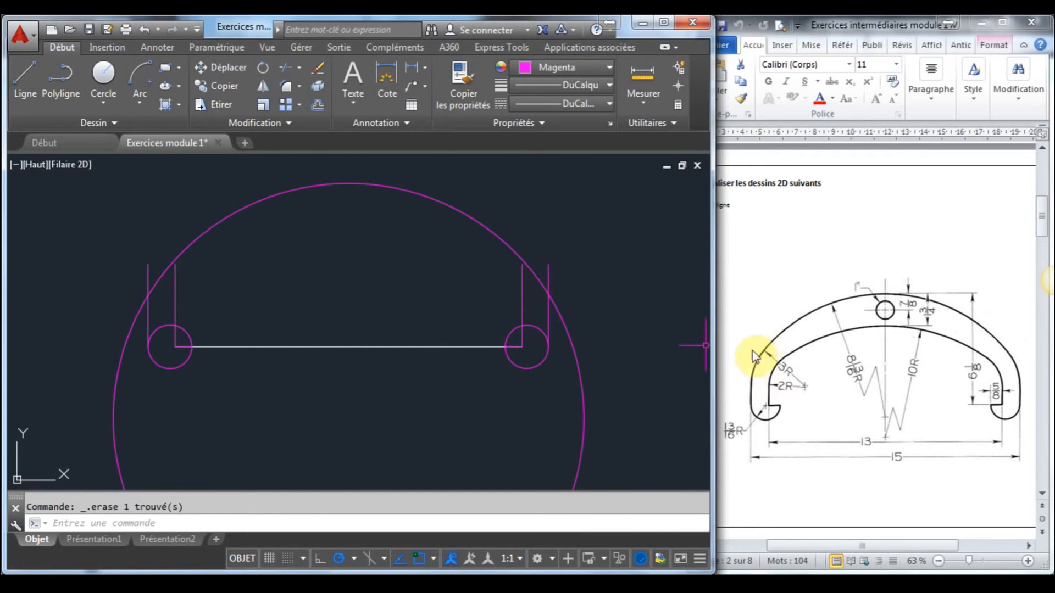
Fillet the large circle and the left outer vertical line with a radius of 3
{"action": "left_click", "coordinate": [299, 86]}
{"action": "left_click", "coordinate": [314, 108]}
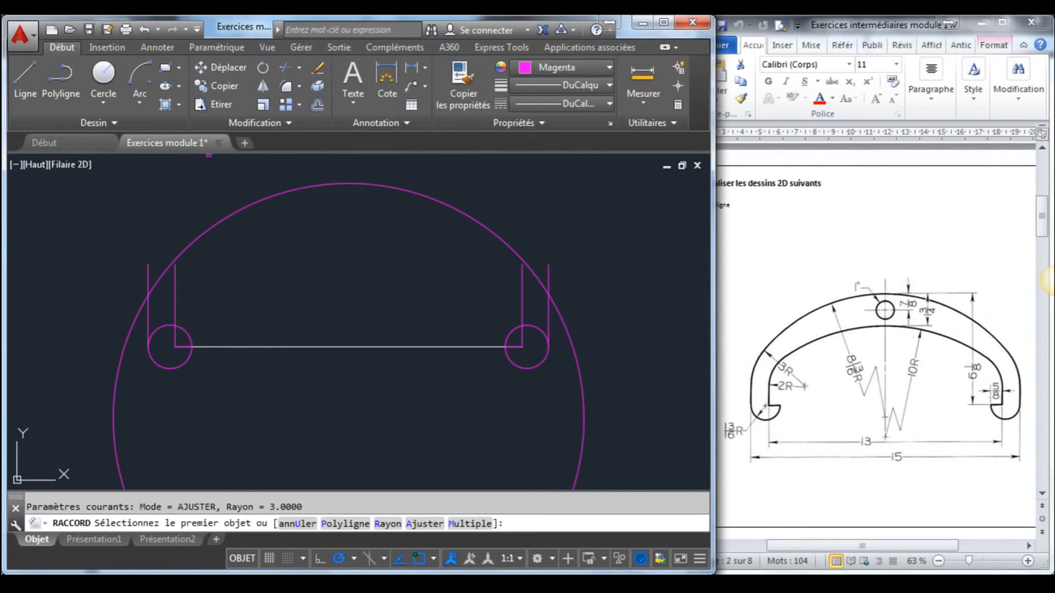
{"action": "left_click", "coordinate": [388, 524]}
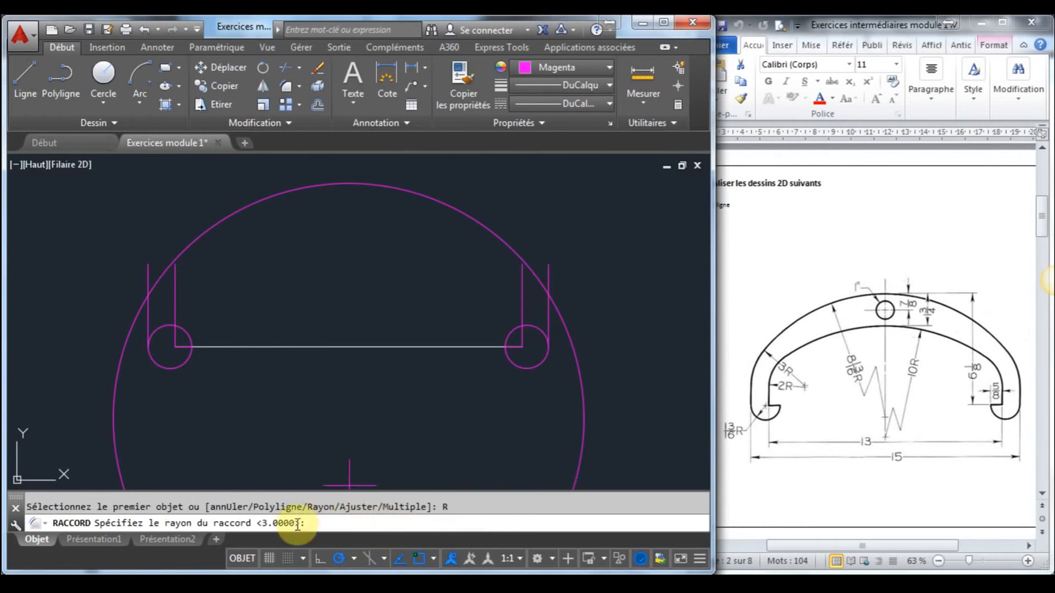
{"action": "type", "text": "3"}
{"action": "key", "text": "Return"}
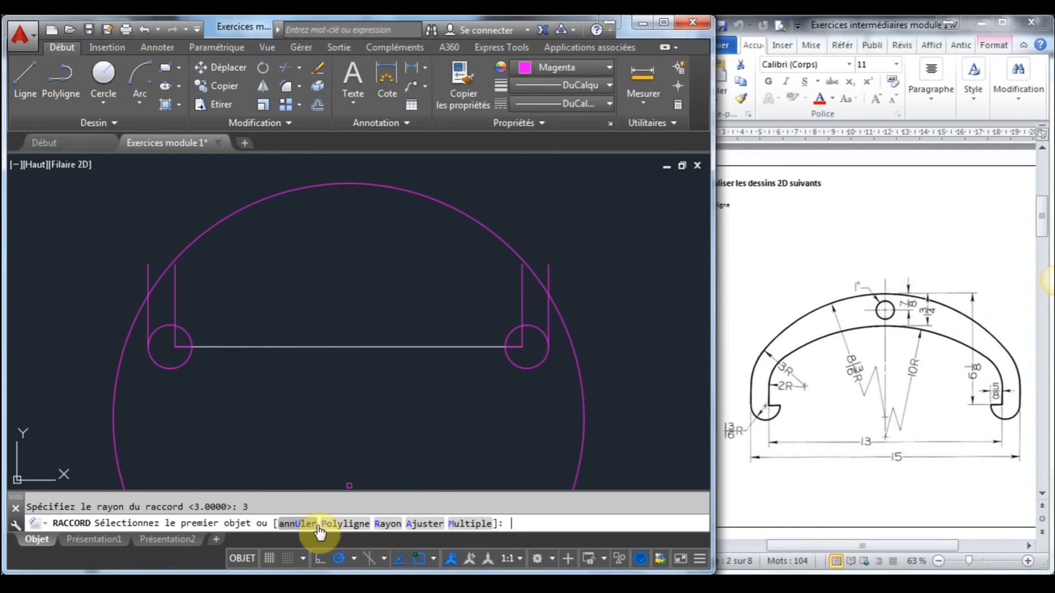
{"action": "left_click", "coordinate": [159, 282]}
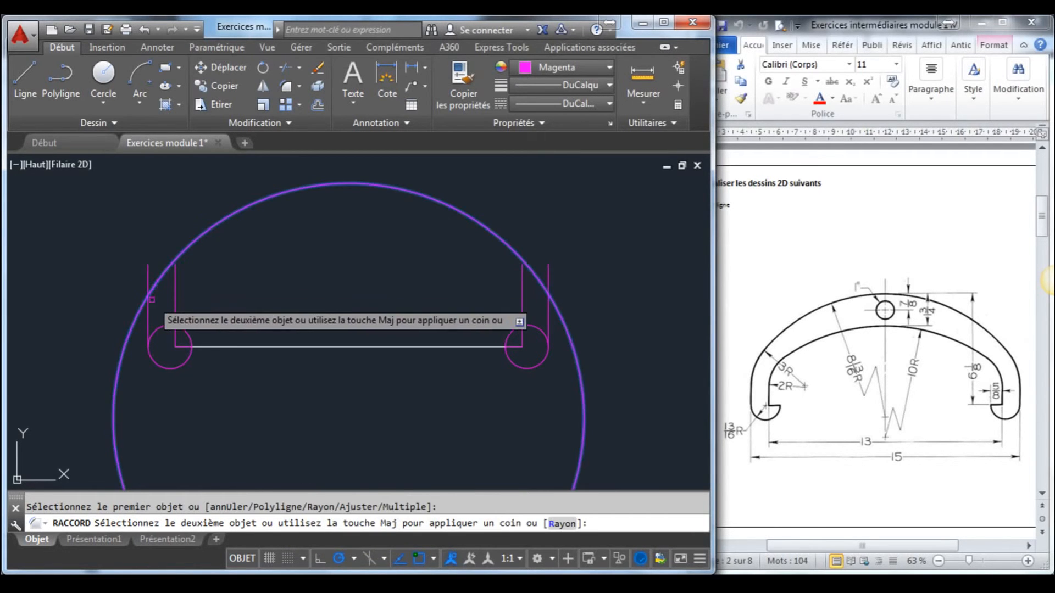
{"action": "left_click", "coordinate": [146, 313]}
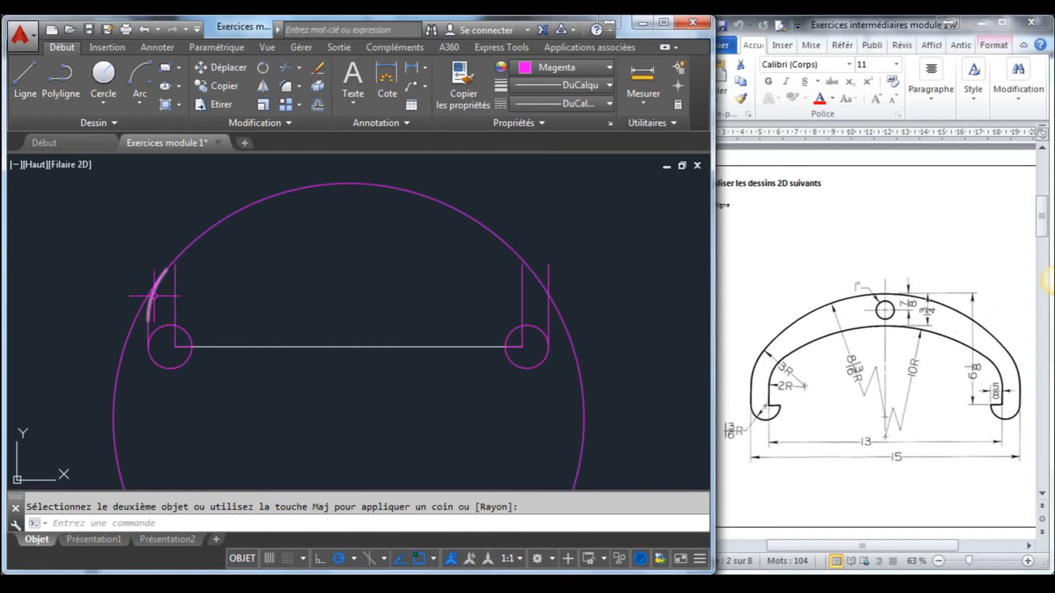
{"action": "left_click", "coordinate": [285, 86]}
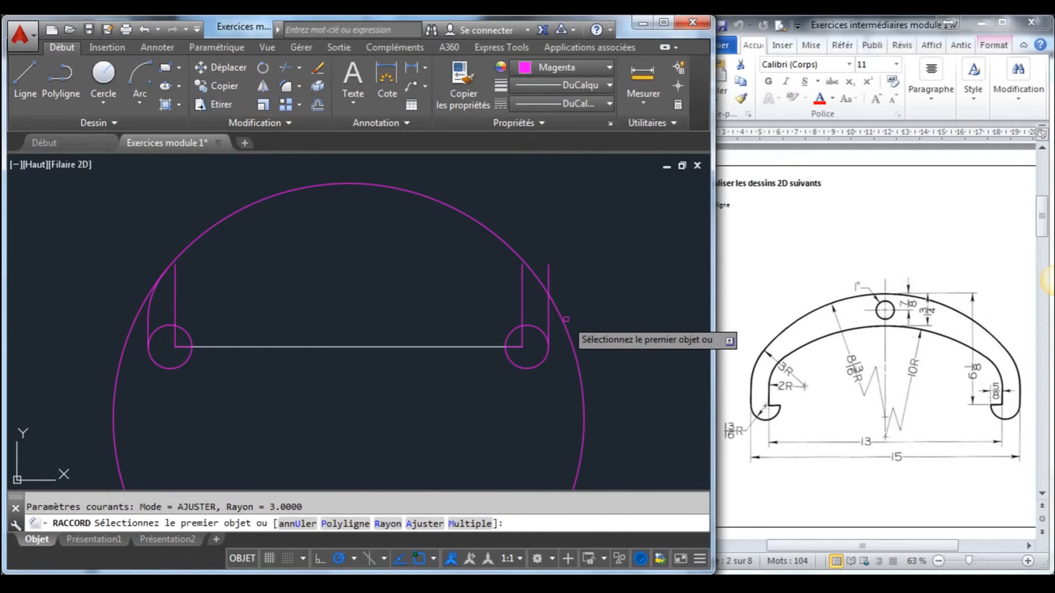
{"action": "left_click", "coordinate": [568, 326]}
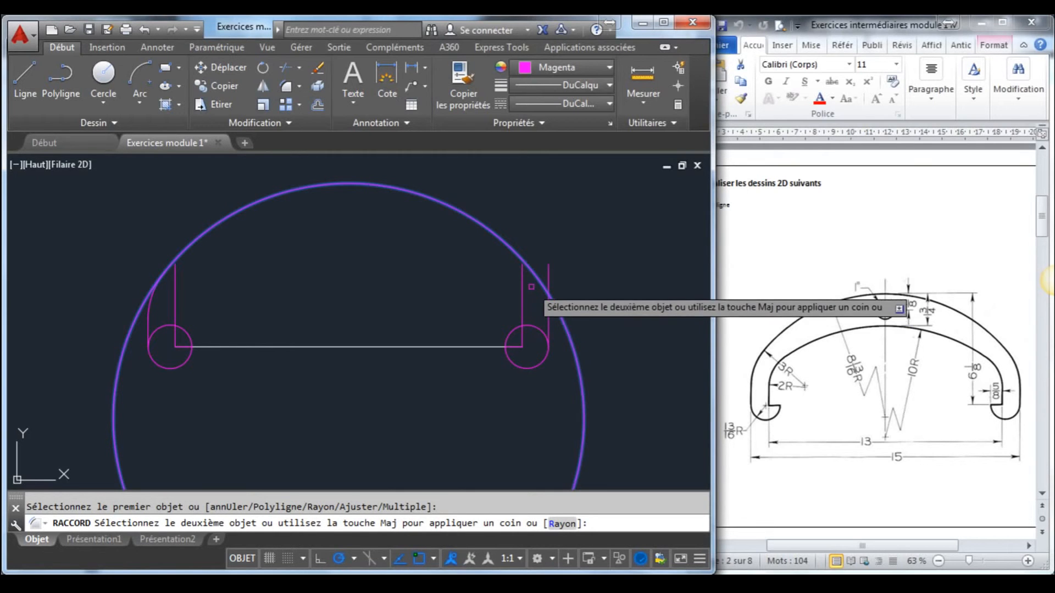
{"action": "key", "text": "Escape"}
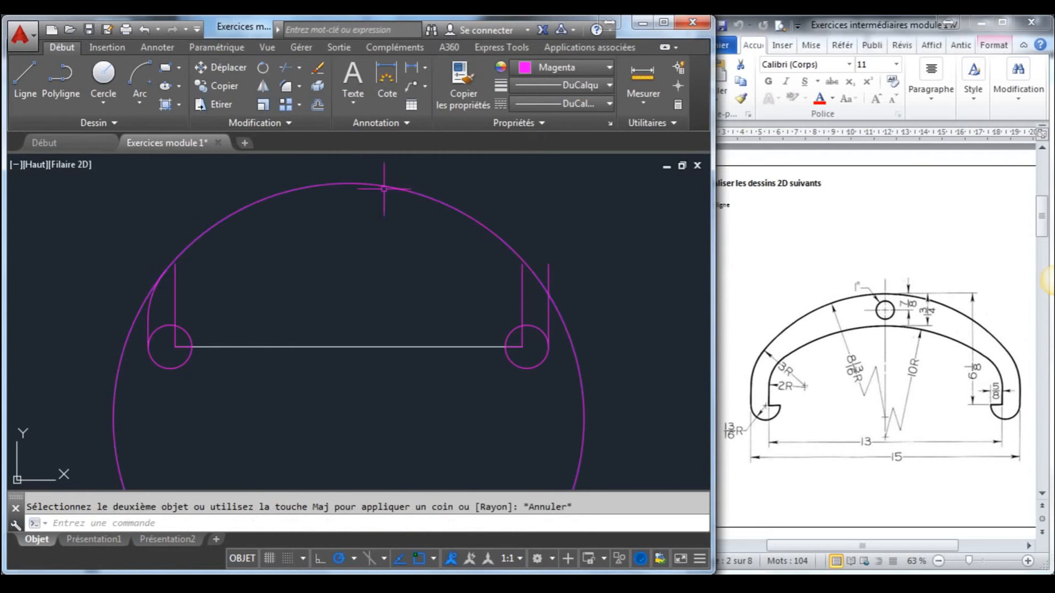
Fillet the right outer vertical line and the large circle with the same radius of 3
{"action": "left_click", "coordinate": [286, 88]}
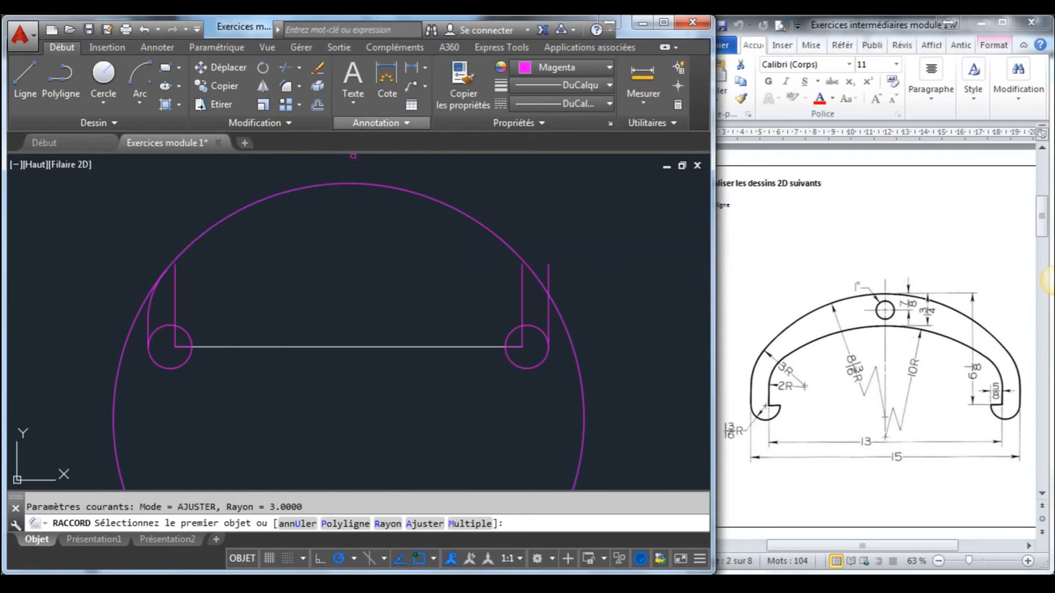
{"action": "left_click", "coordinate": [550, 311]}
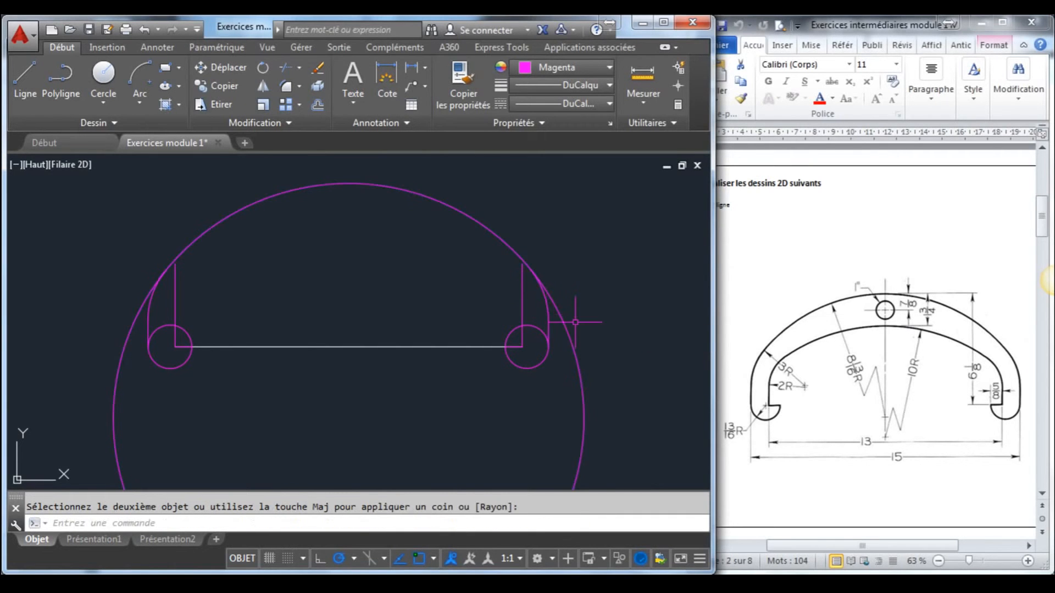
{"action": "key", "text": "Escape"}
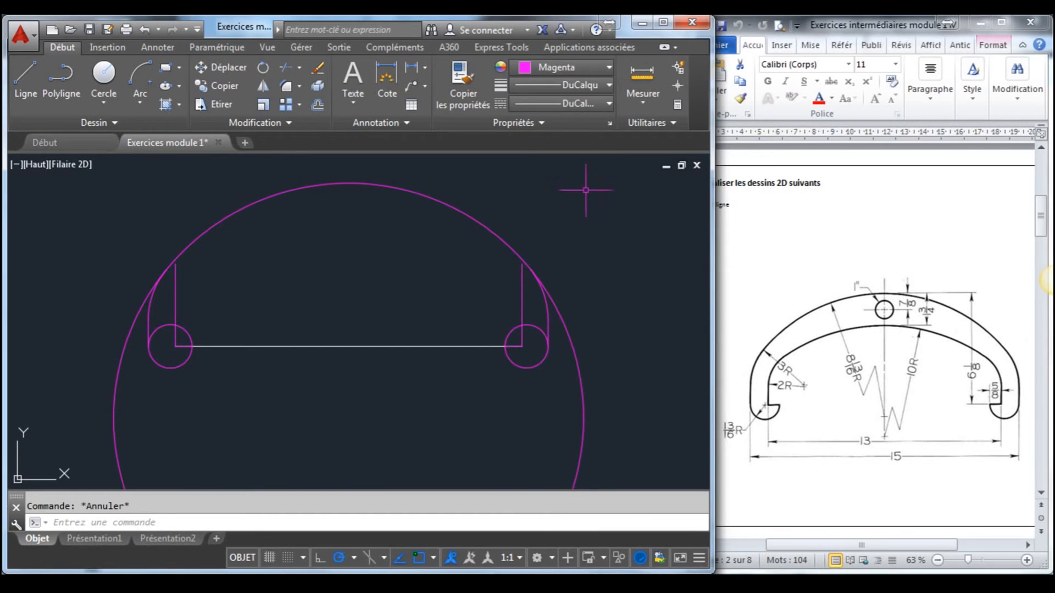
Draw a yellow vertical line 7/8 long downward from the large circle's top quadrant
{"action": "left_click", "coordinate": [596, 68]}
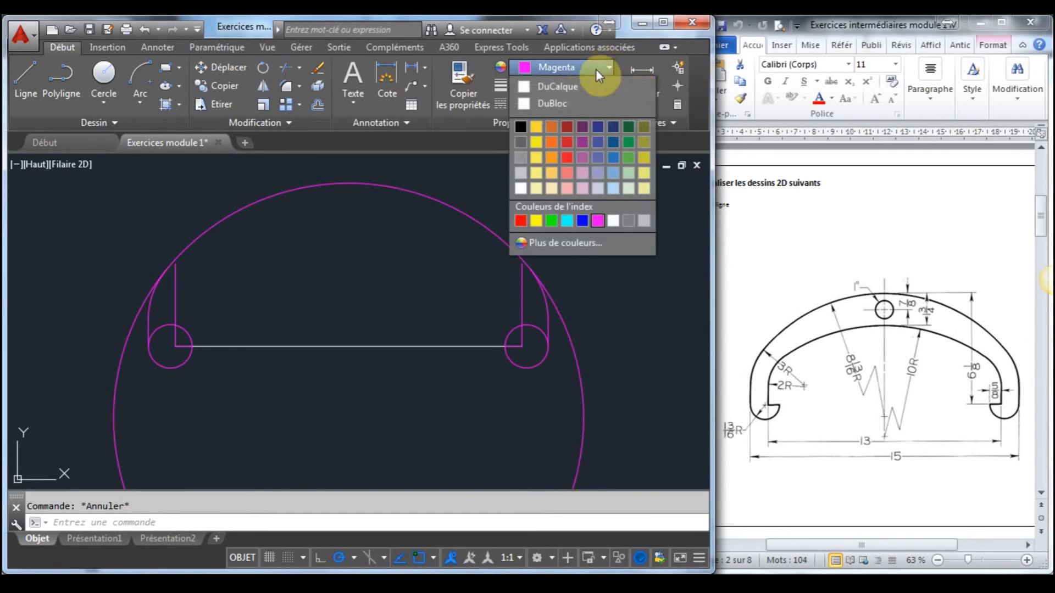
{"action": "left_click", "coordinate": [535, 221]}
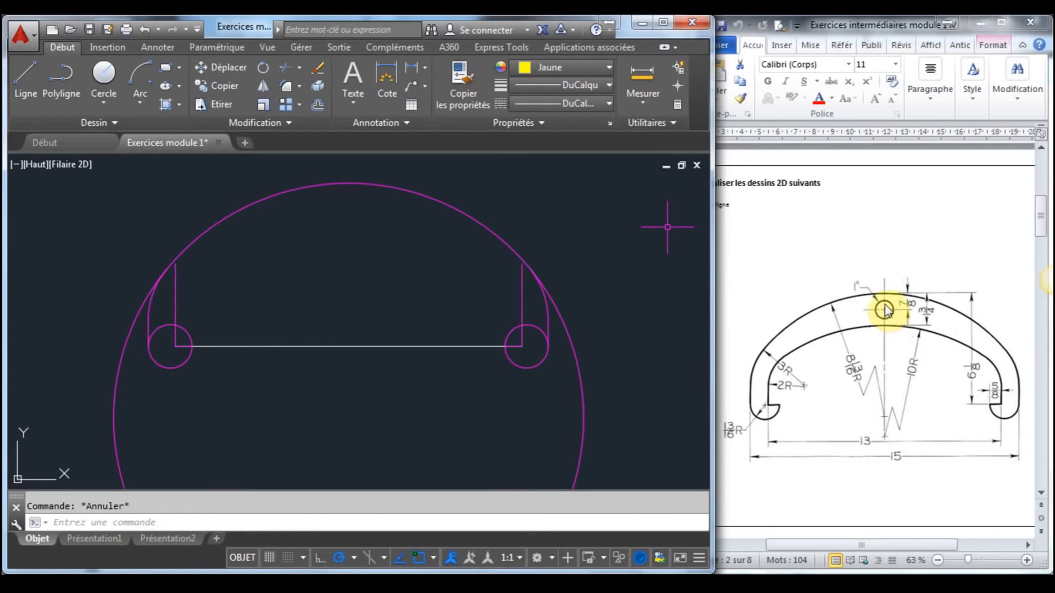
{"action": "left_click", "coordinate": [27, 96]}
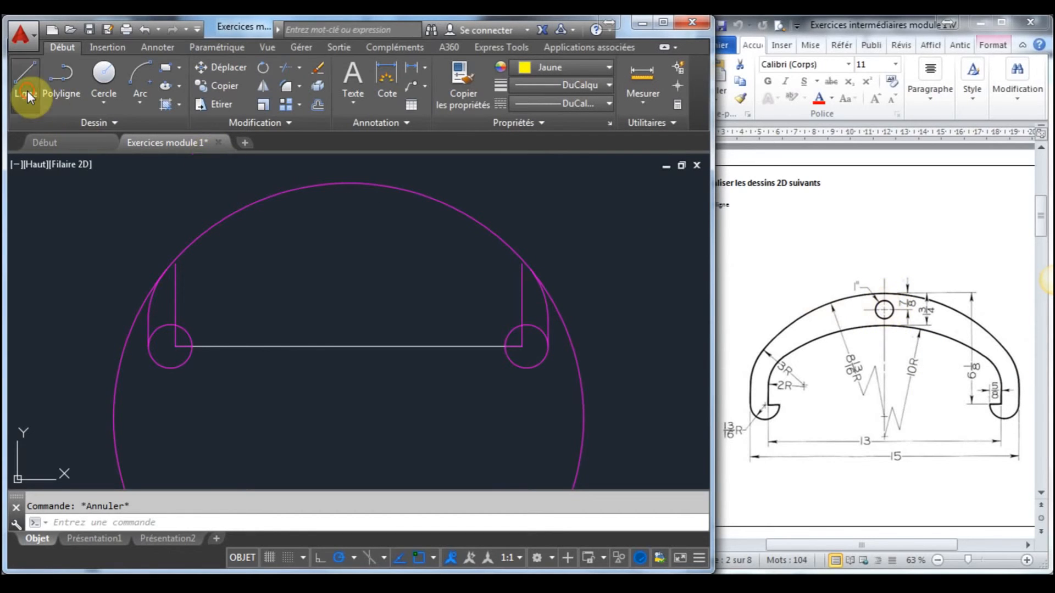
{"action": "left_click", "coordinate": [349, 183]}
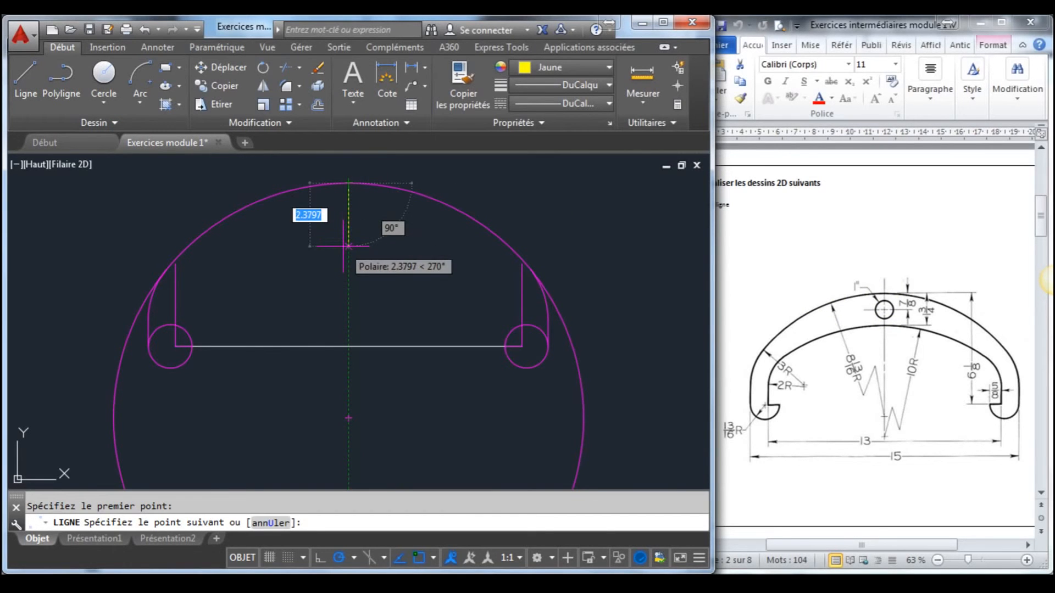
{"action": "type", "text": "7/8"}
{"action": "key", "text": "Return"}
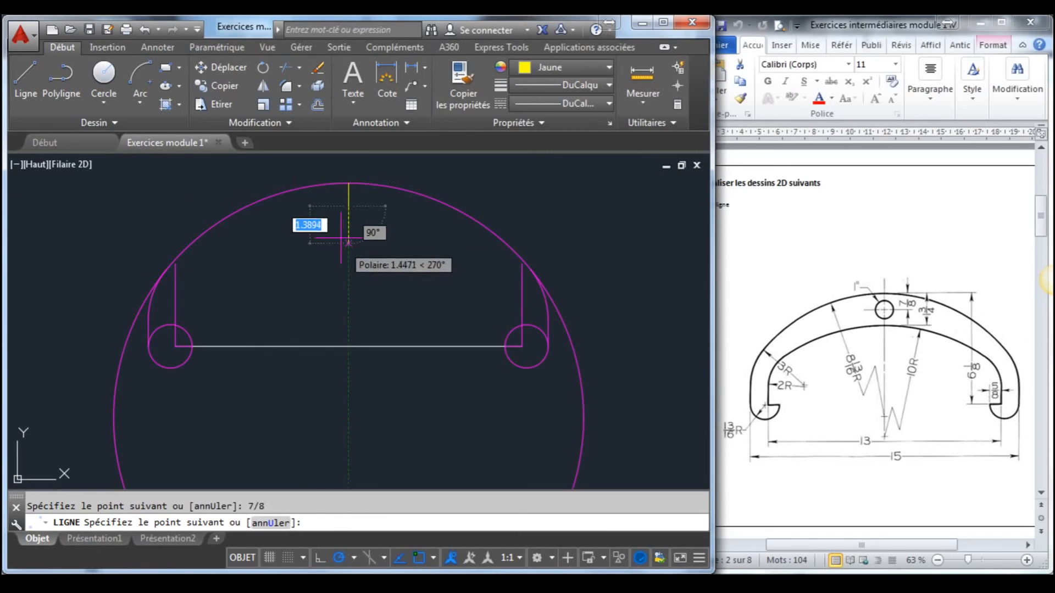
{"action": "key", "text": "Escape"}
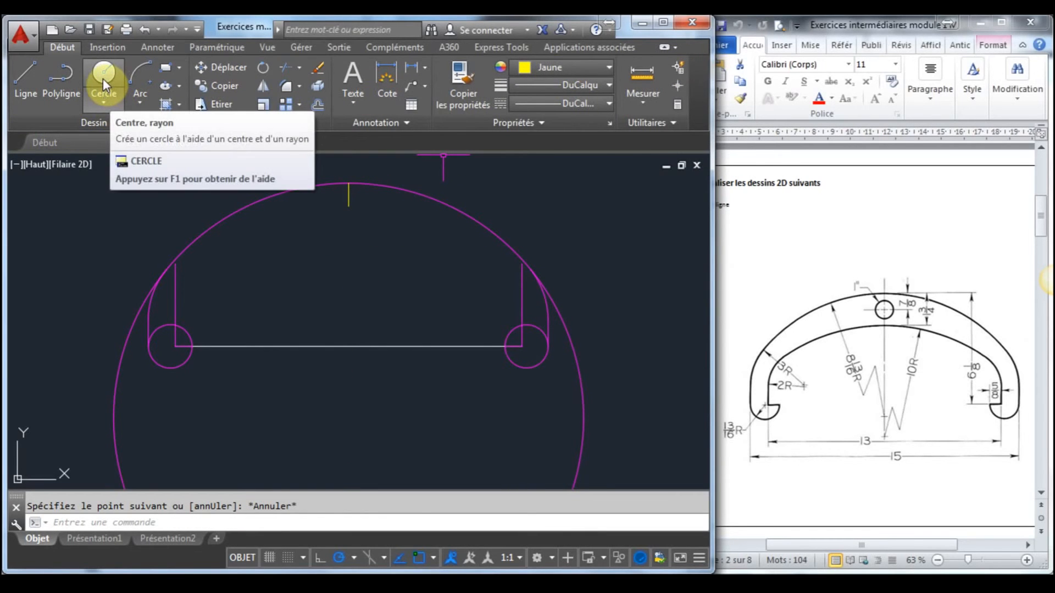
Draw a yellow circle of diameter 1 centred on the lower end of the short yellow vertical line
{"action": "left_click", "coordinate": [101, 102]}
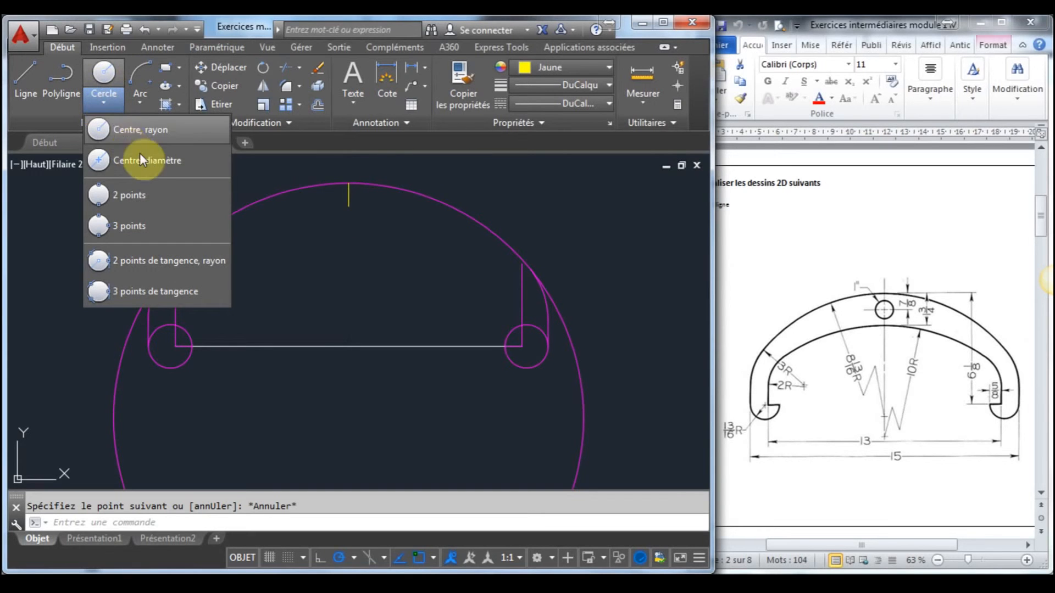
{"action": "left_click", "coordinate": [147, 158]}
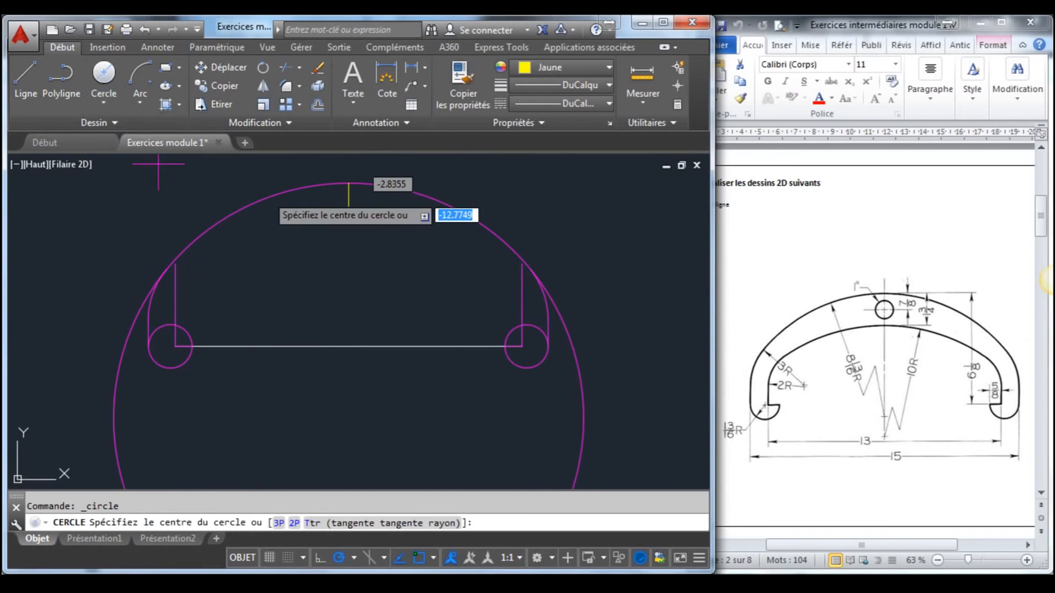
{"action": "left_click", "coordinate": [348, 206]}
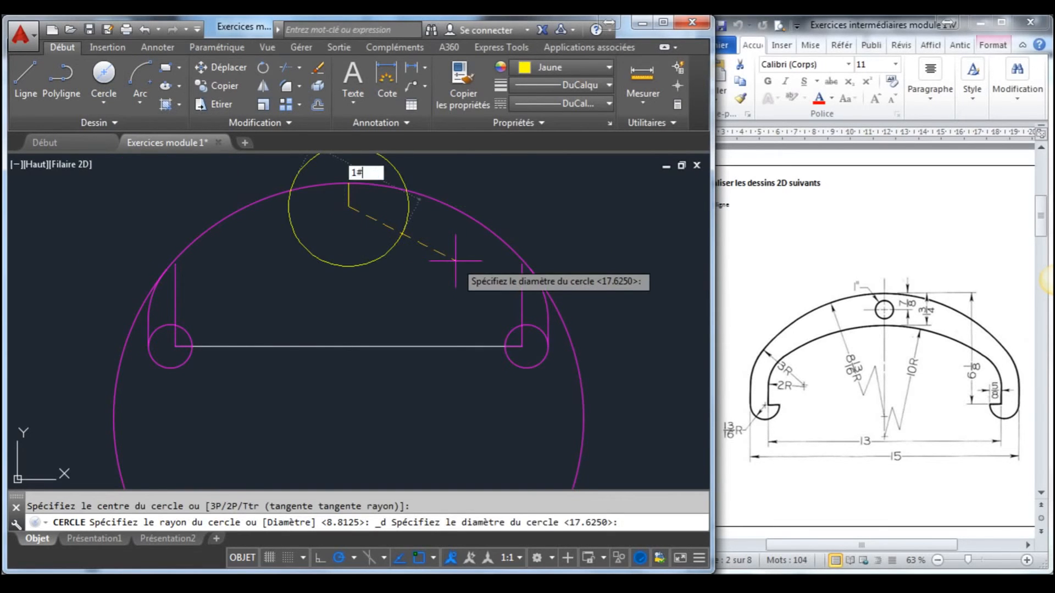
{"action": "type", "text": "1"}
{"action": "key", "text": "Return"}
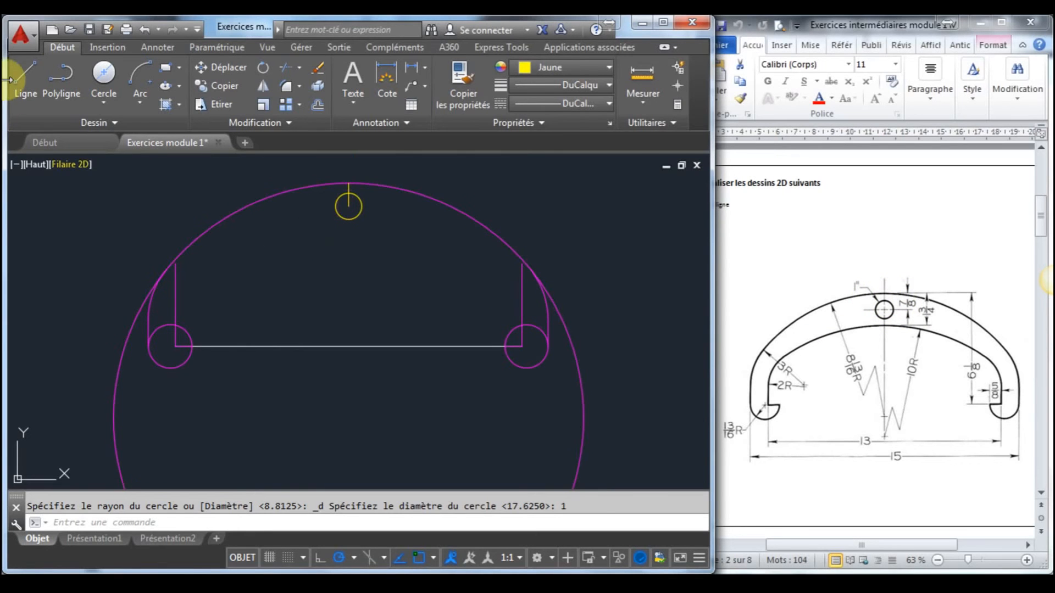
Draw a white vertical line 1.75 long downward from the large circle's top quadrant
{"action": "left_click", "coordinate": [551, 70]}
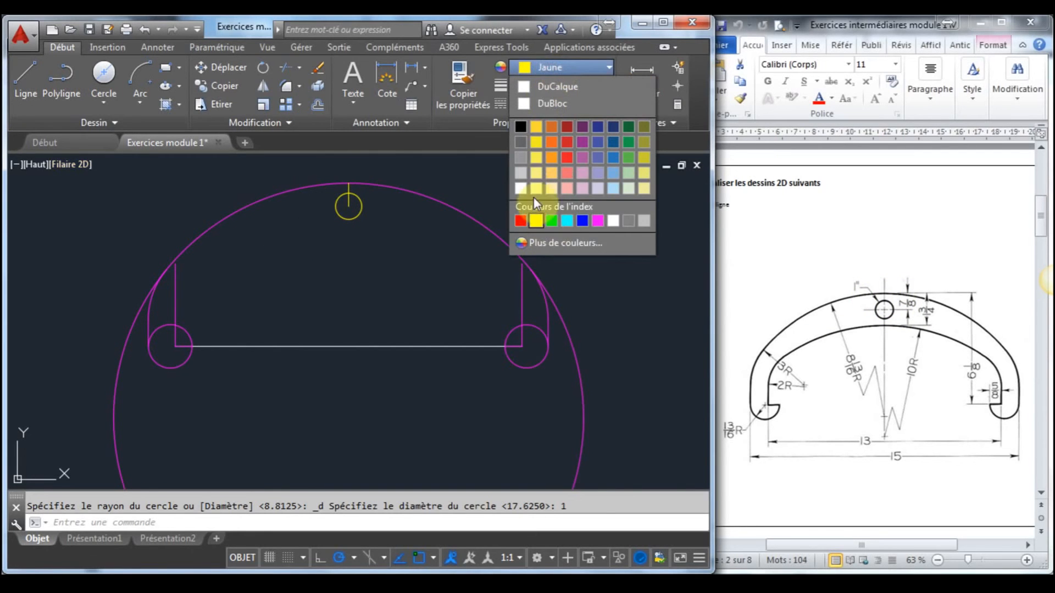
{"action": "left_click", "coordinate": [614, 220]}
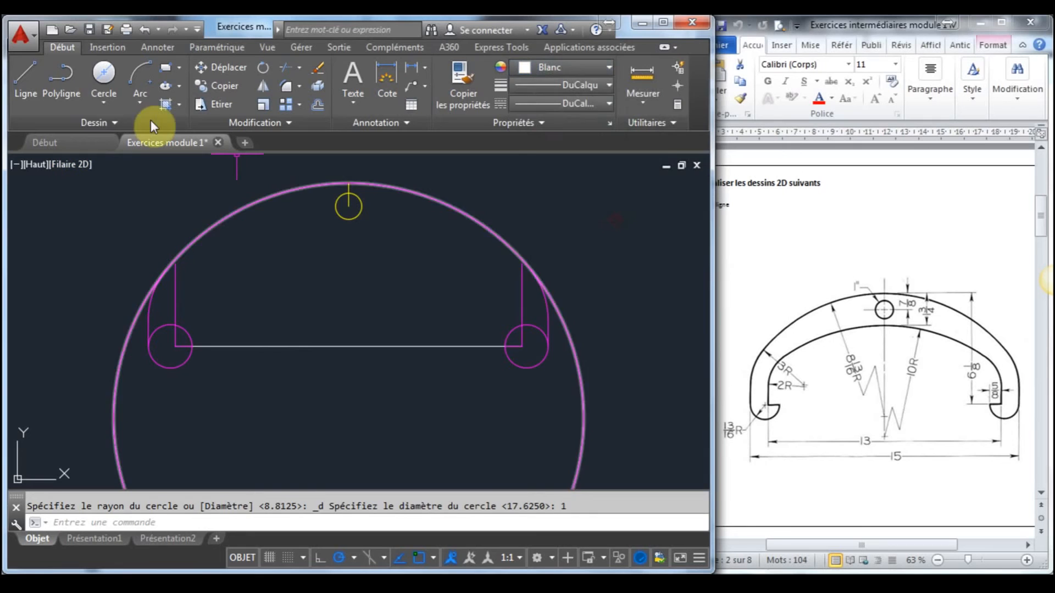
{"action": "left_click", "coordinate": [26, 74]}
{"action": "left_click", "coordinate": [348, 181]}
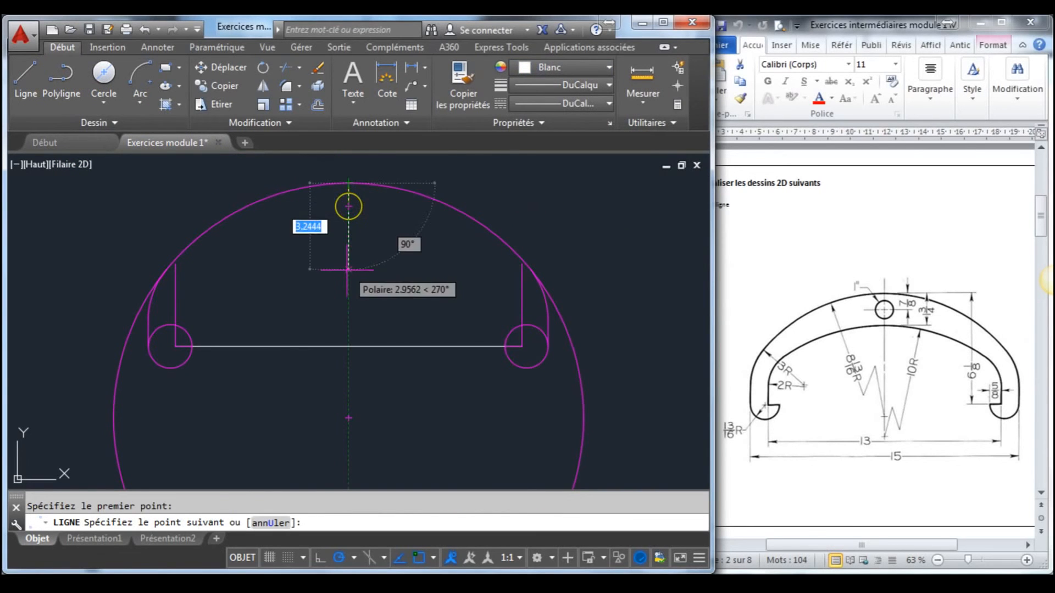
{"action": "type", "text": "1."}
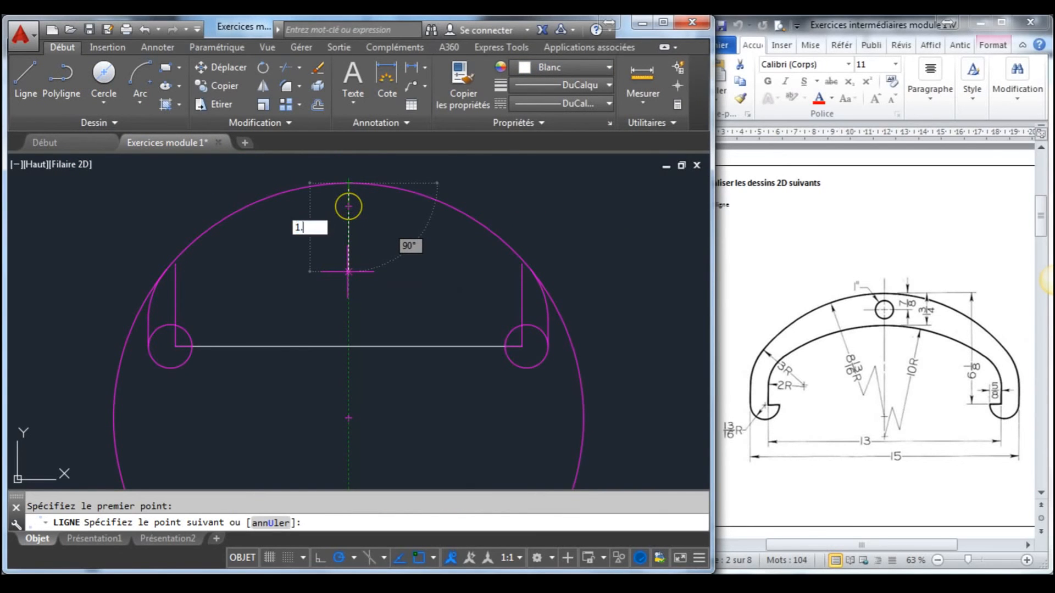
{"action": "type", "text": "75"}
{"action": "key", "text": "Return"}
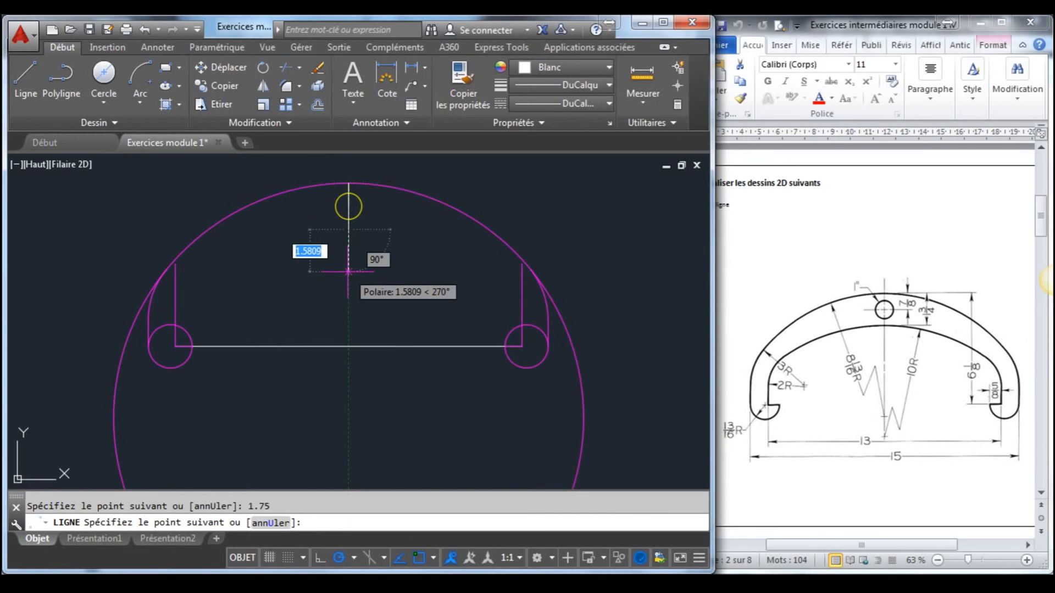
{"action": "key", "text": "Escape"}
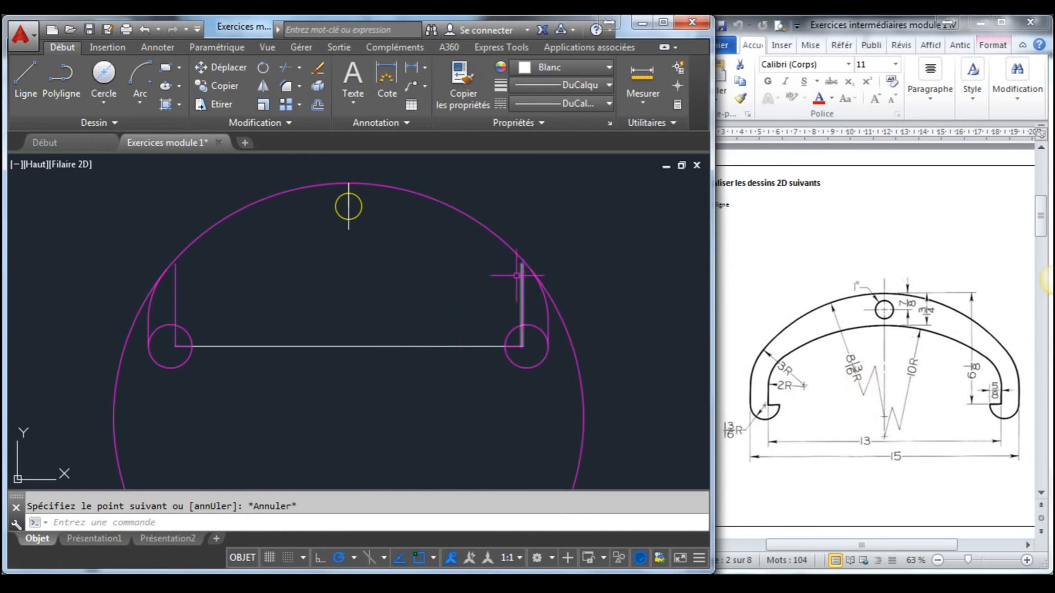
Draw a white vertical line 10 long downward from the lower end of the 1.75 line
{"action": "left_click", "coordinate": [26, 79]}
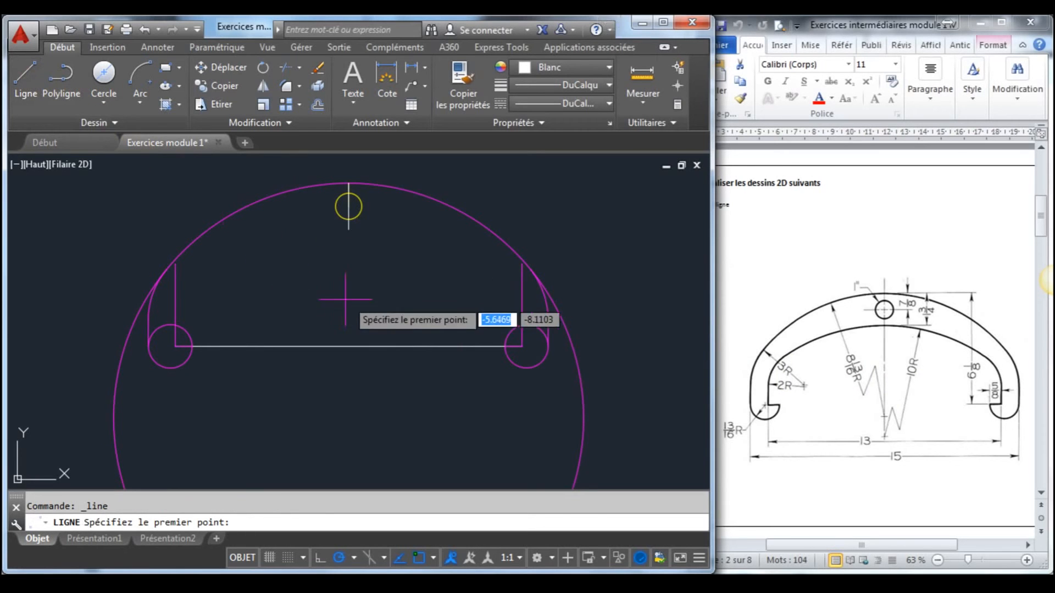
{"action": "left_click", "coordinate": [348, 232]}
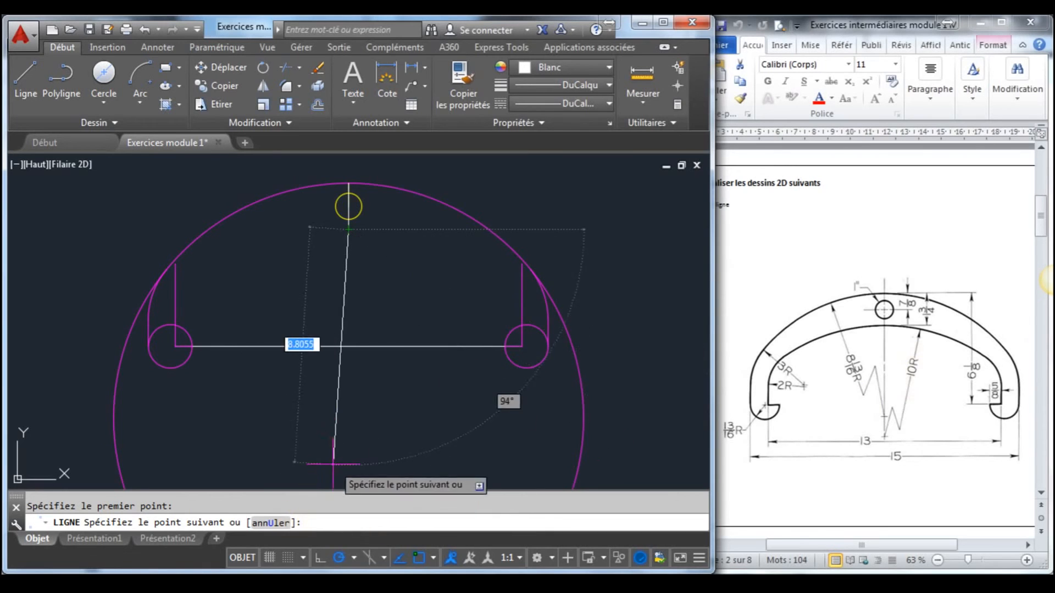
{"action": "middle_click_drag", "start_coordinate": [335, 457], "coordinate": [343, 417]}
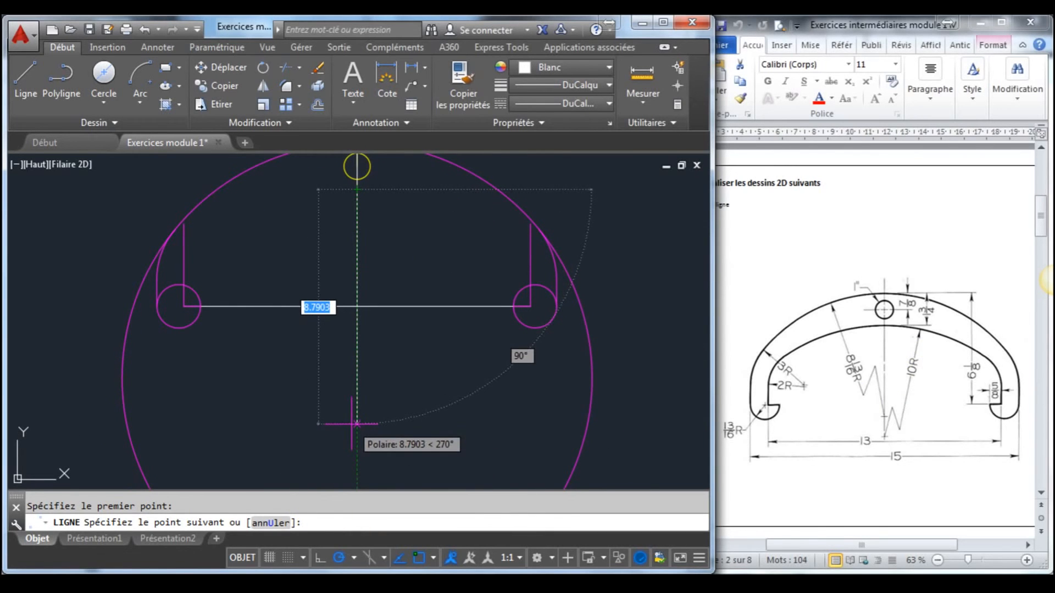
{"action": "type", "text": "10"}
{"action": "key", "text": "Escape"}
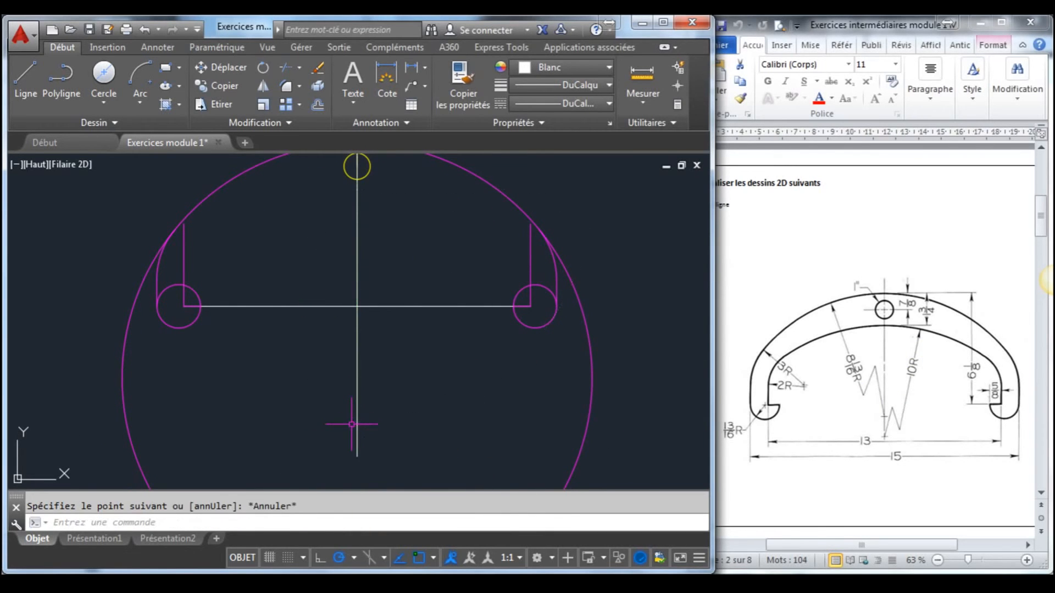
Draw a magenta circle of radius 10 centred on the lower end of the long white vertical line
{"action": "scroll", "coordinate": [430, 398], "scroll_direction": "down", "scroll_amount": 3}
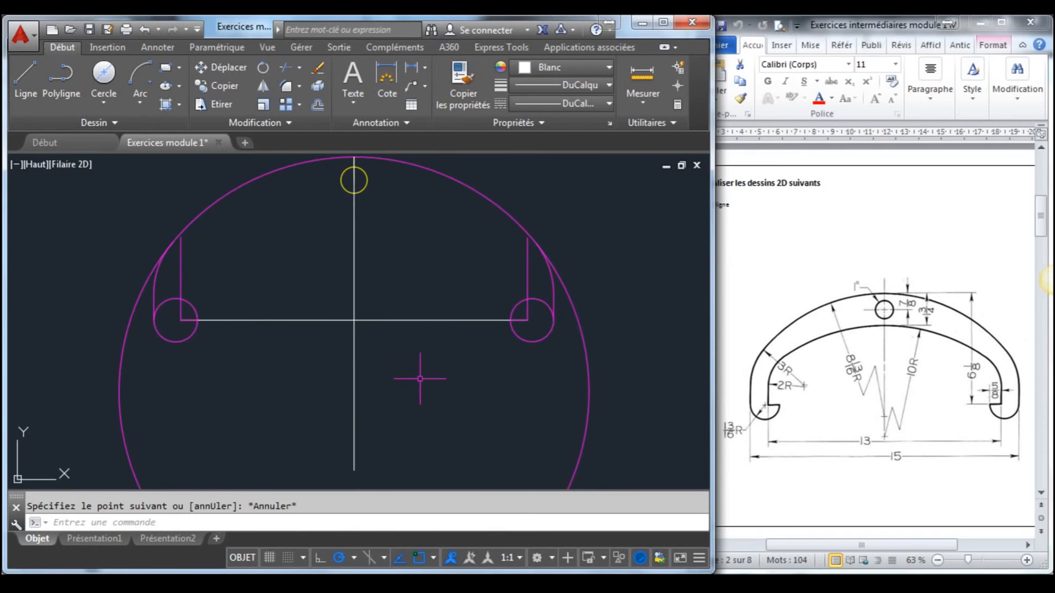
{"action": "left_click", "coordinate": [596, 68]}
{"action": "left_click", "coordinate": [585, 219]}
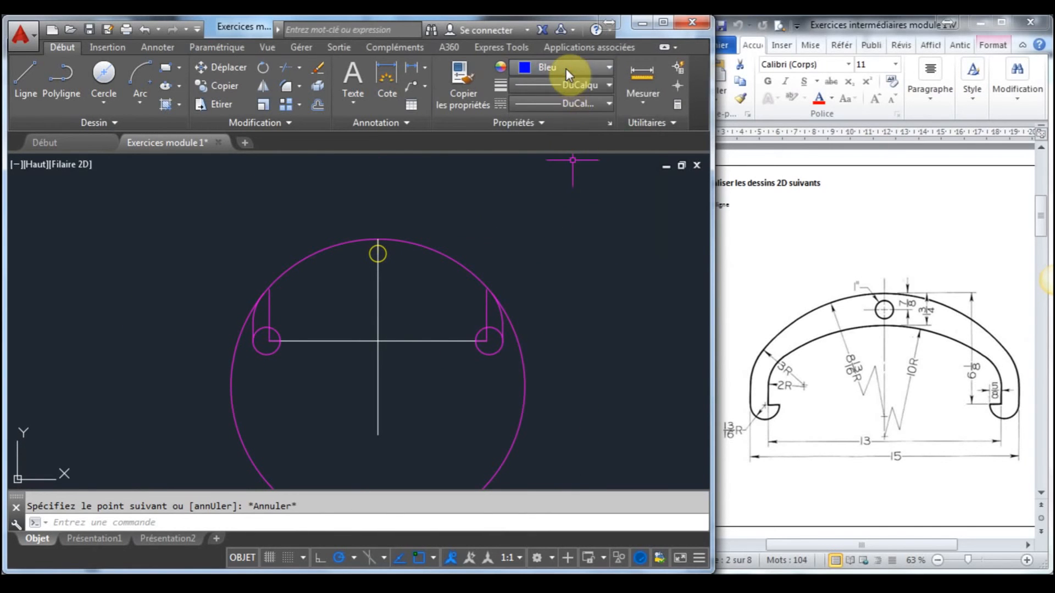
{"action": "left_click", "coordinate": [596, 68]}
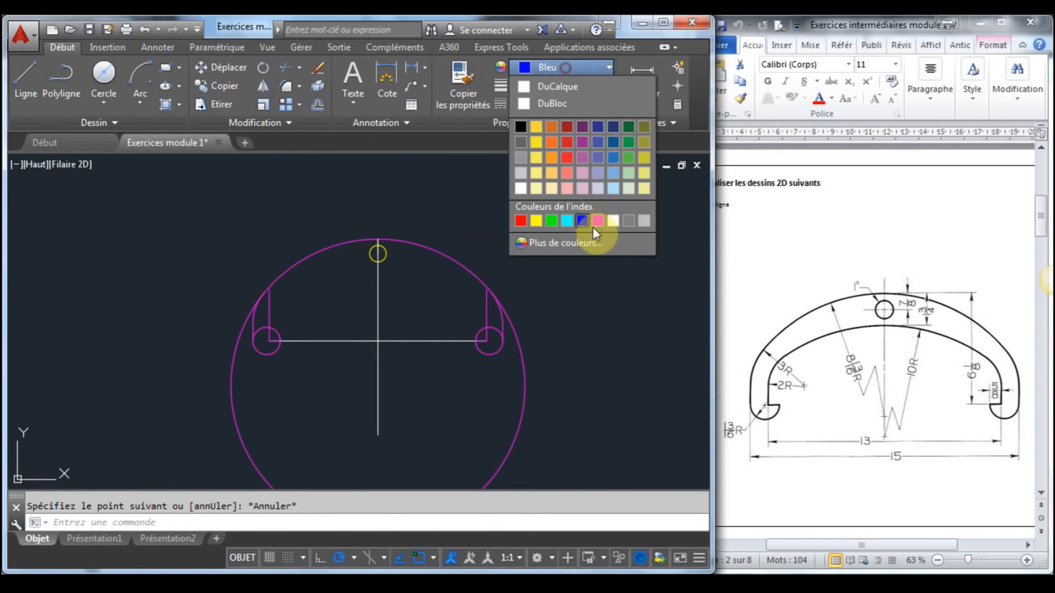
{"action": "left_click", "coordinate": [108, 101]}
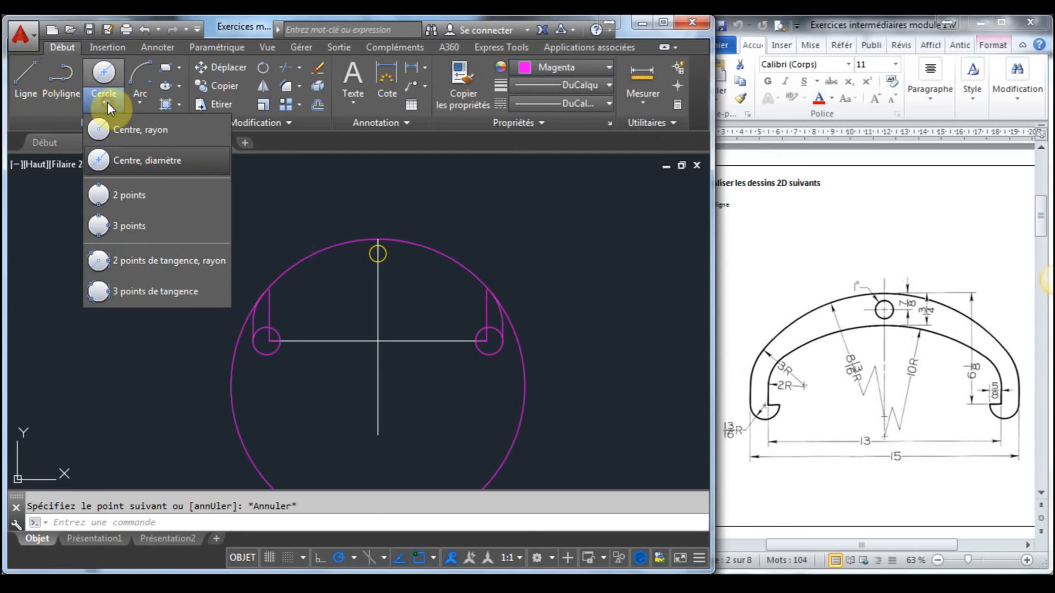
{"action": "left_click", "coordinate": [154, 129]}
{"action": "left_click", "coordinate": [378, 434]}
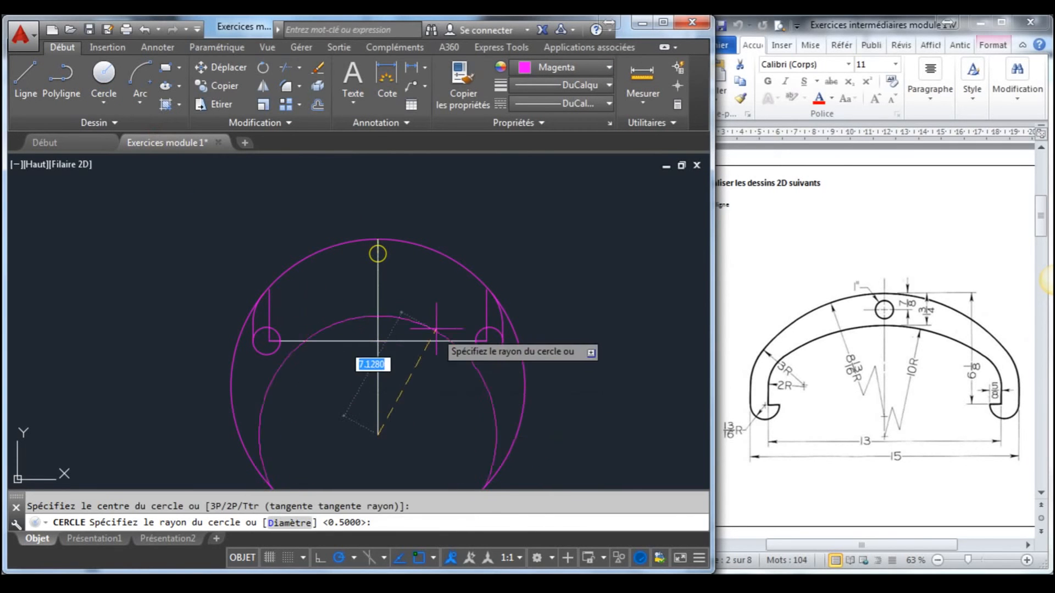
{"action": "type", "text": "10"}
{"action": "key", "text": "Return"}
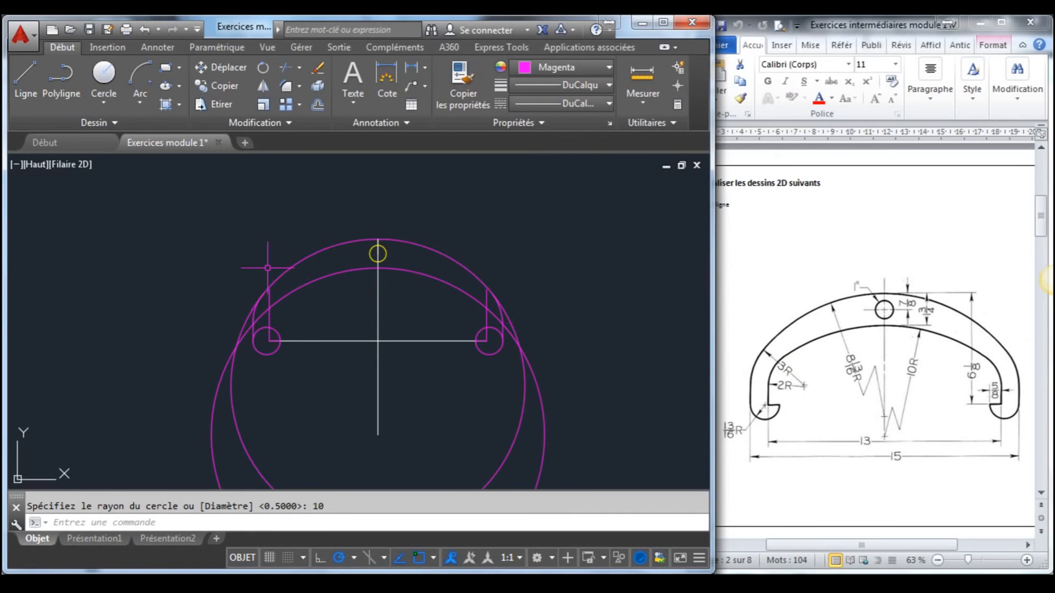
Fillet the left inner vertical line and the radius 10 circle with a radius of 2
{"action": "scroll", "coordinate": [335, 315], "scroll_direction": "up", "scroll_amount": 2}
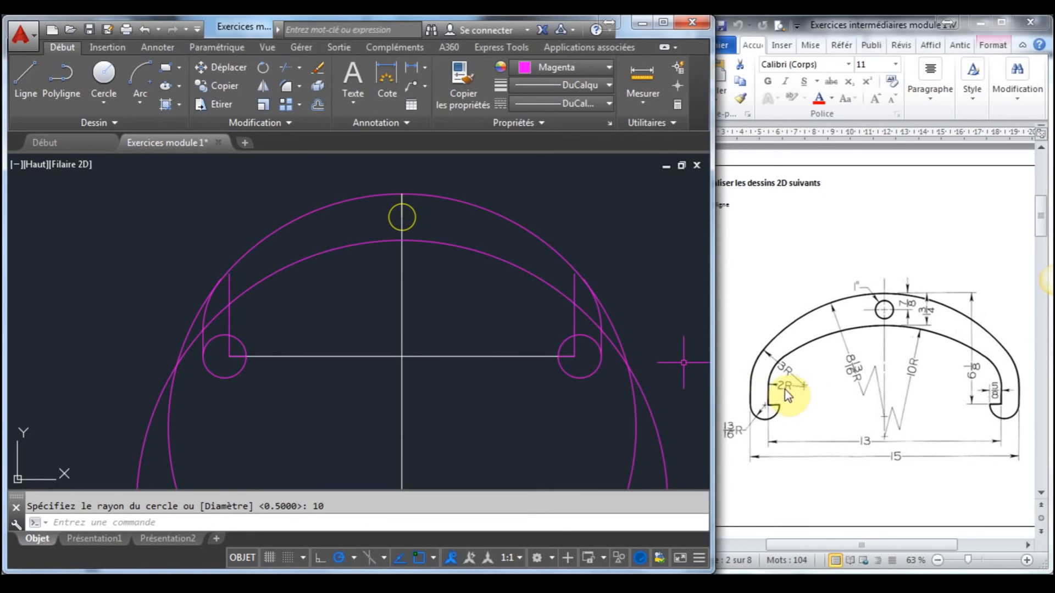
{"action": "left_click", "coordinate": [299, 88]}
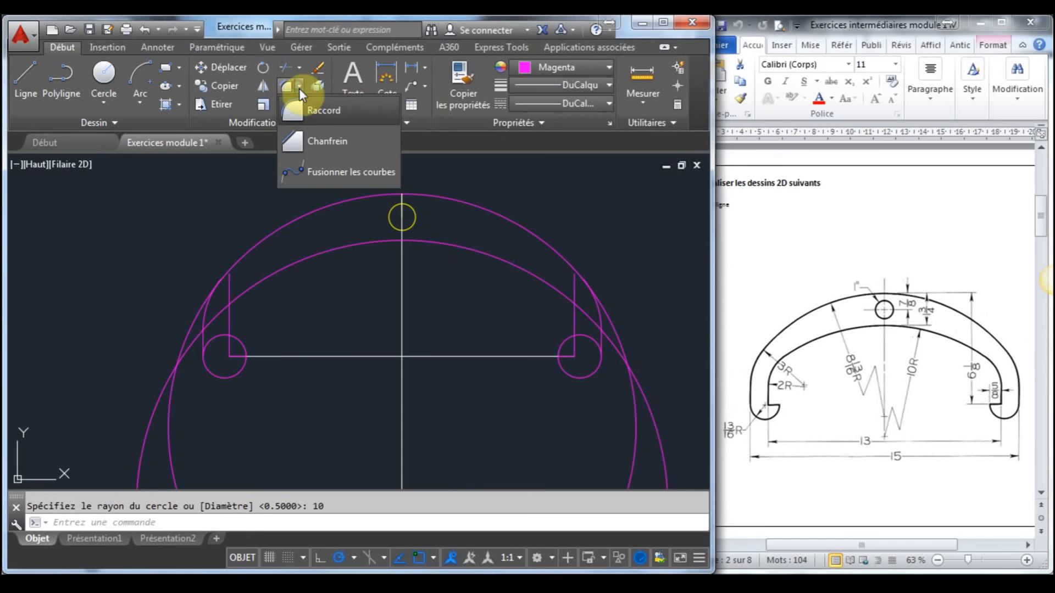
{"action": "left_click", "coordinate": [318, 108]}
{"action": "left_click", "coordinate": [387, 522]}
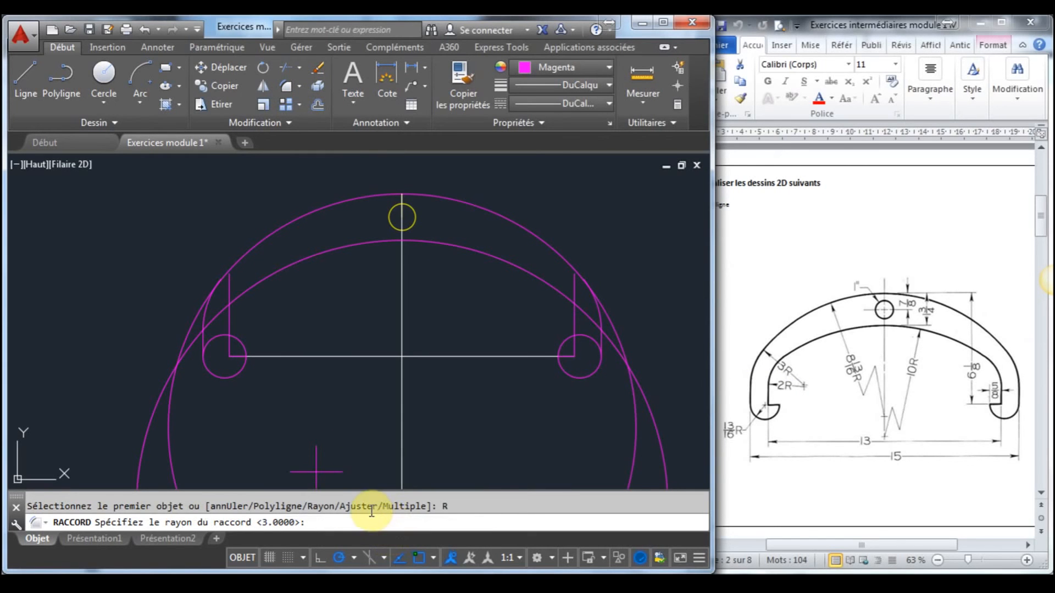
{"action": "type", "text": "2"}
{"action": "key", "text": "Return"}
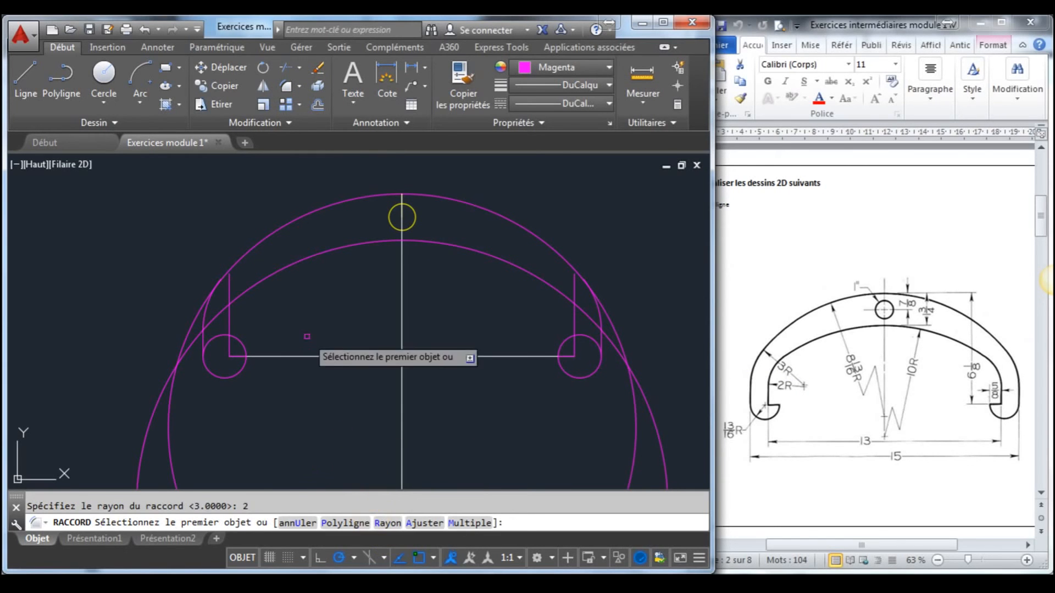
{"action": "left_click", "coordinate": [230, 314]}
{"action": "left_click", "coordinate": [281, 260]}
Fillet the right inner vertical line and the radius 10 circle with the same radius of 2
{"action": "right_click", "coordinate": [461, 286]}
{"action": "left_click", "coordinate": [494, 295]}
{"action": "left_click", "coordinate": [574, 338]}
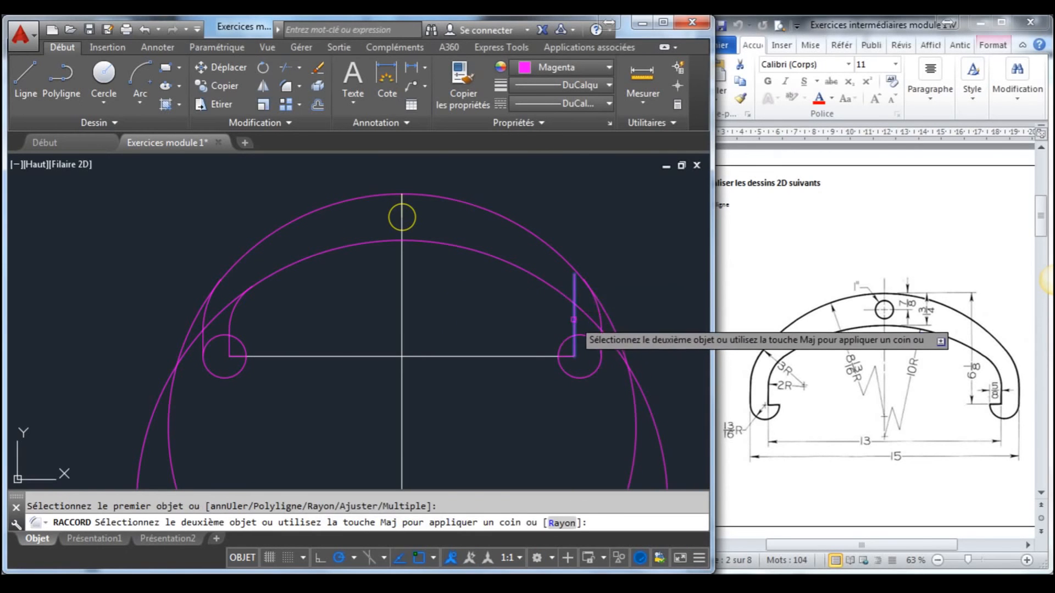
{"action": "left_click", "coordinate": [596, 317]}
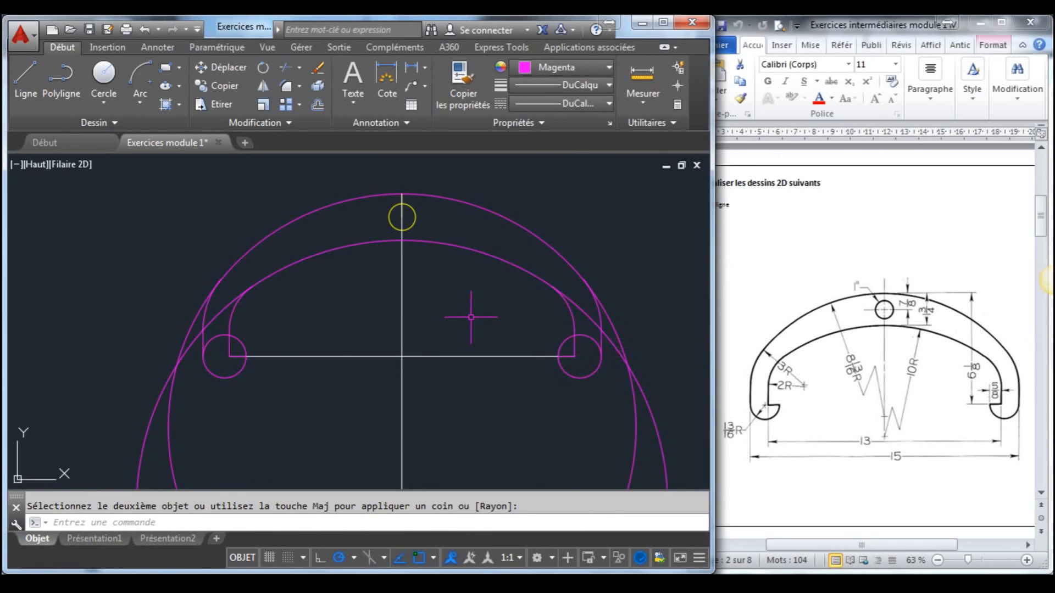
{"action": "key", "text": "Escape"}
Trim the parts of both large circles that extend beyond the bracket outline and delete the remaining leftover arc
{"action": "middle_click_drag", "start_coordinate": [369, 316], "coordinate": [346, 286]}
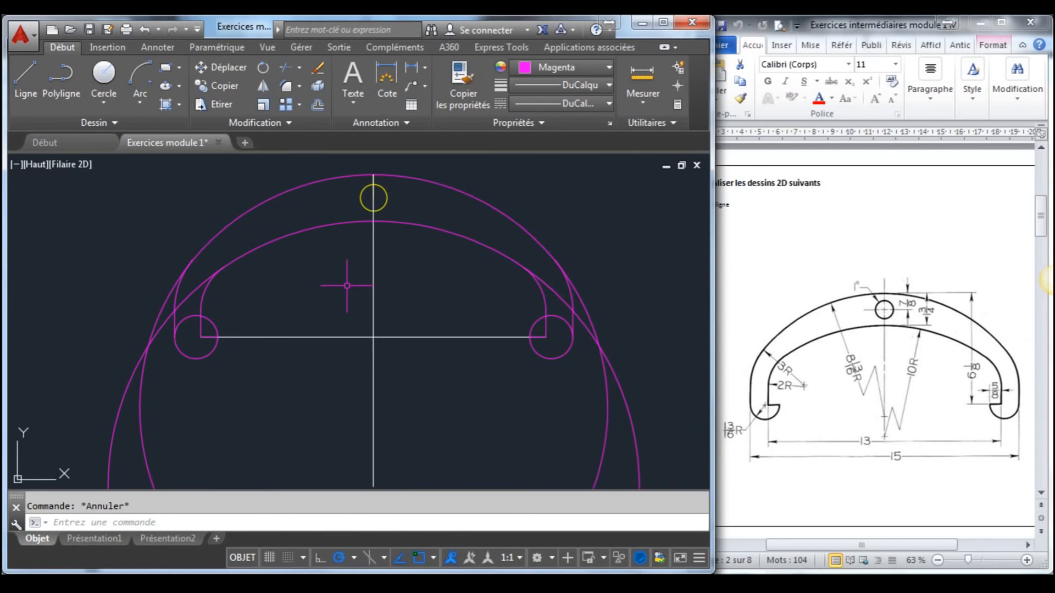
{"action": "left_click", "coordinate": [299, 67]}
{"action": "left_click", "coordinate": [311, 93]}
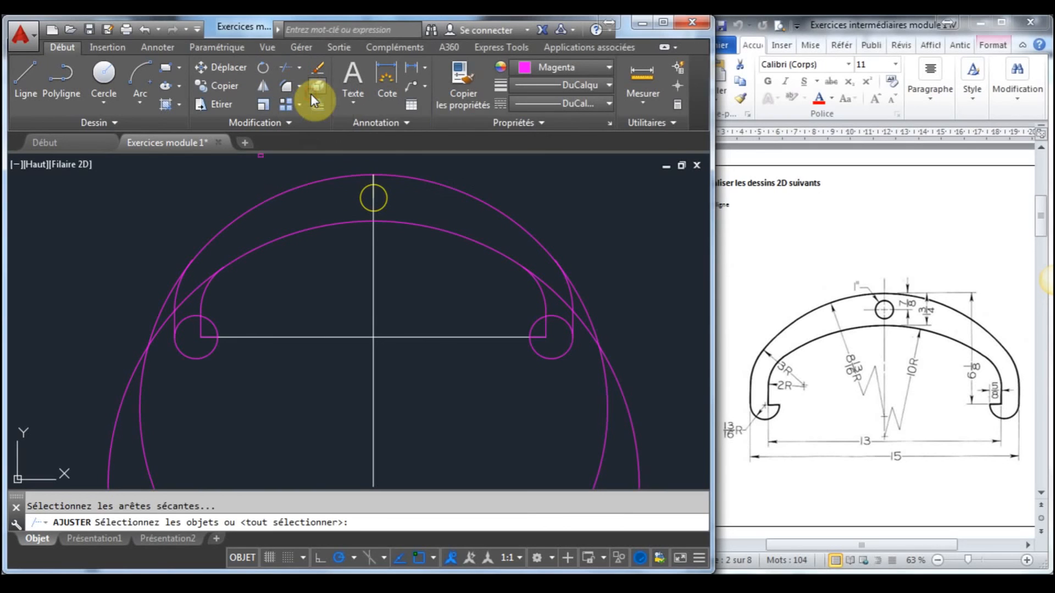
{"action": "key", "text": "Return"}
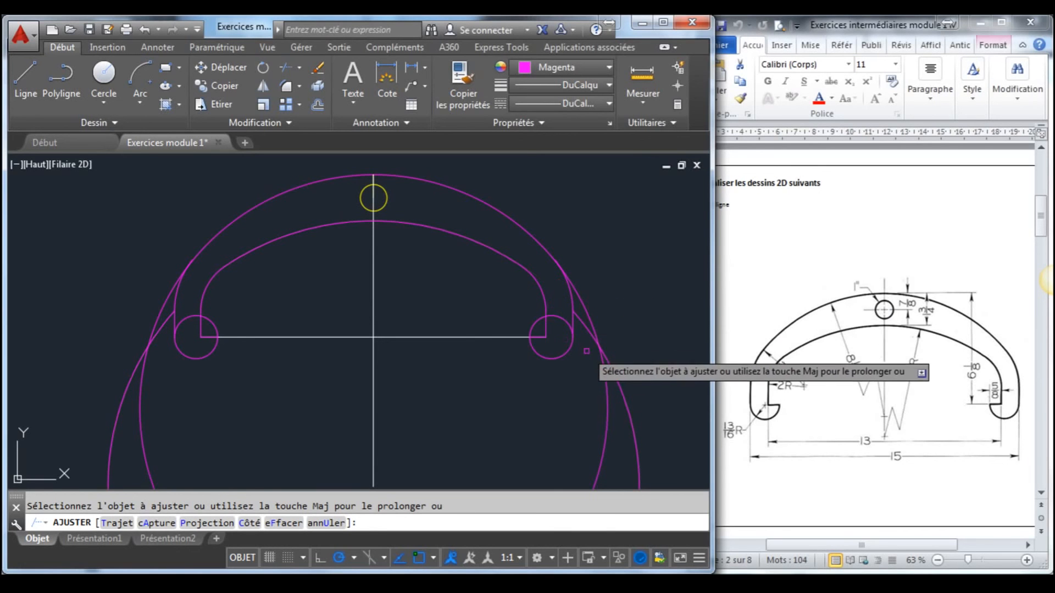
{"action": "left_click", "coordinate": [611, 374]}
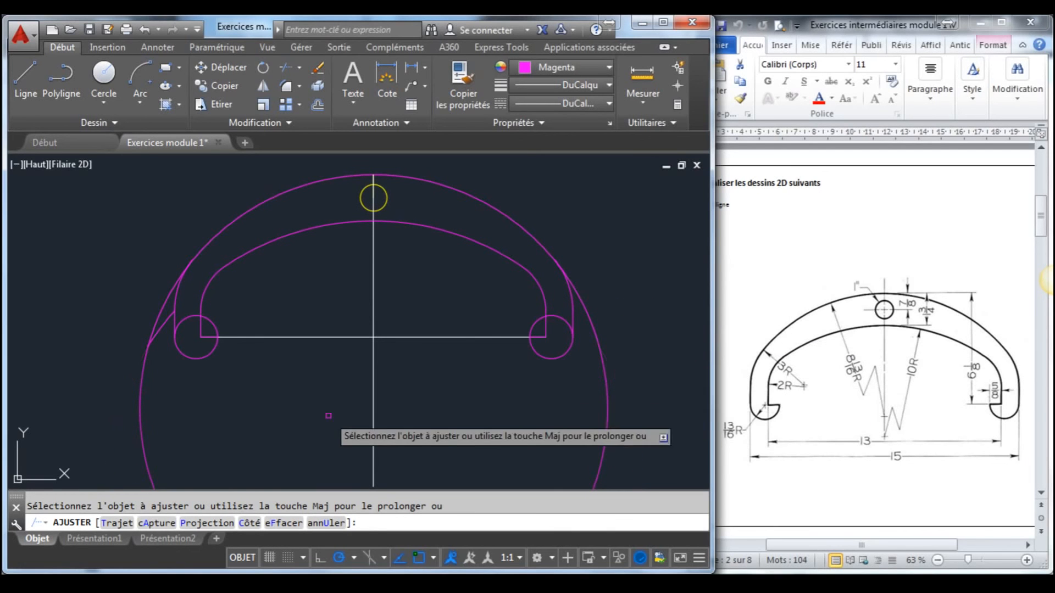
{"action": "left_click", "coordinate": [161, 306]}
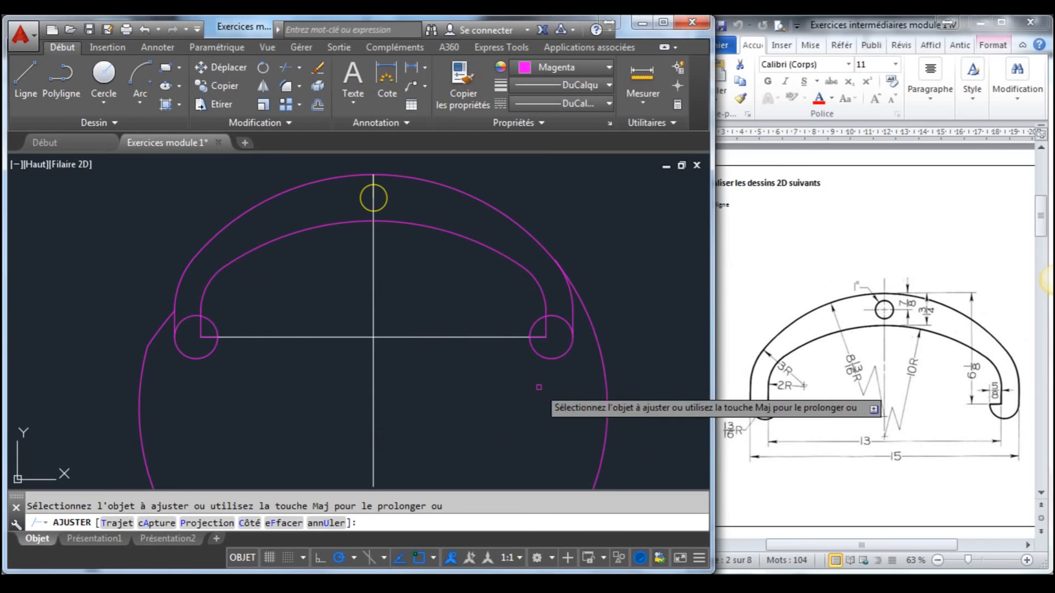
{"action": "left_click", "coordinate": [584, 320]}
{"action": "middle_click_drag", "start_coordinate": [398, 390], "coordinate": [403, 369]}
{"action": "key", "text": "Escape"}
{"action": "left_click", "coordinate": [166, 305]}
{"action": "key", "text": "Delete"}
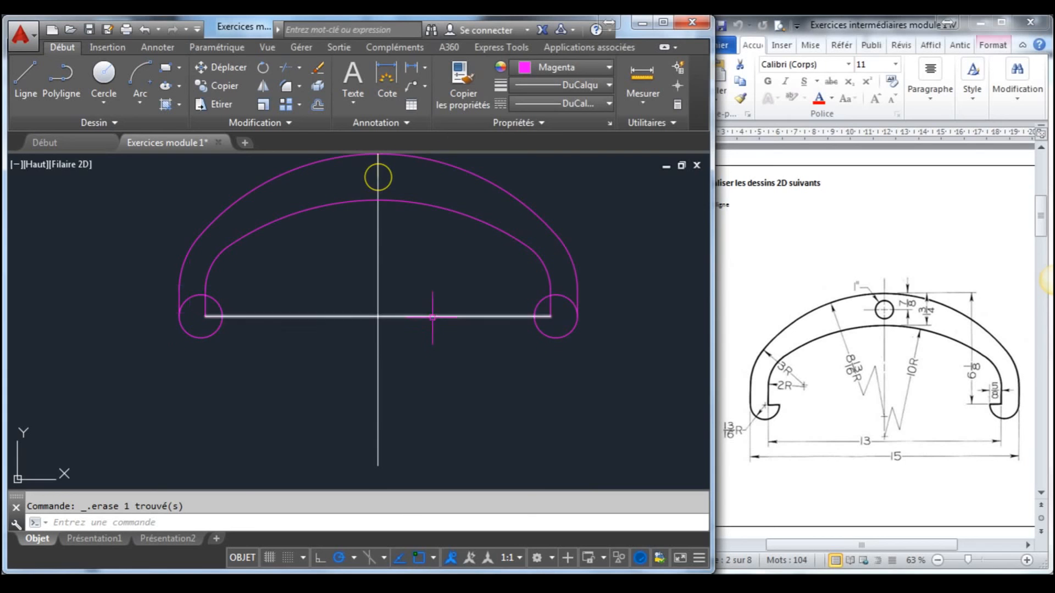
Trim the upper portions of both small end circles, leaving only the lower arcs that form the bracket's hooks
{"action": "middle_click_drag", "start_coordinate": [431, 314], "coordinate": [420, 348]}
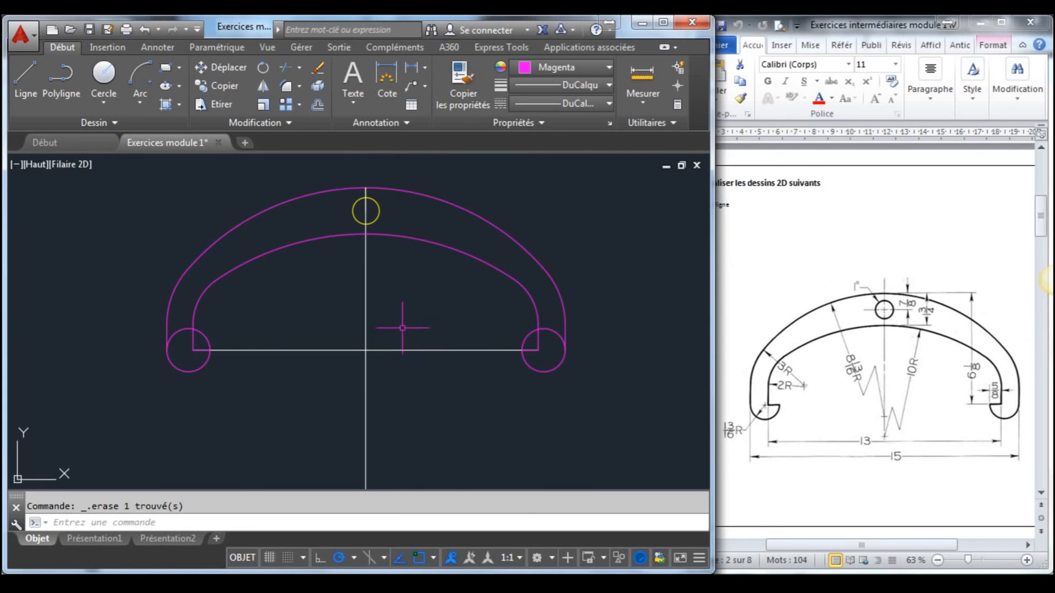
{"action": "left_click", "coordinate": [300, 67]}
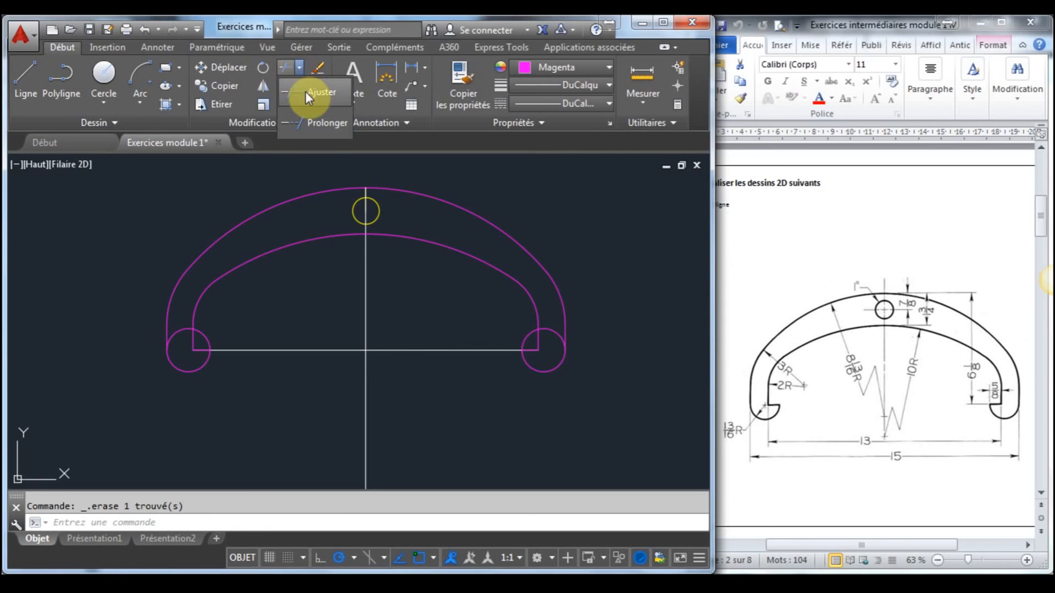
{"action": "left_click", "coordinate": [306, 92]}
{"action": "key", "text": "Return"}
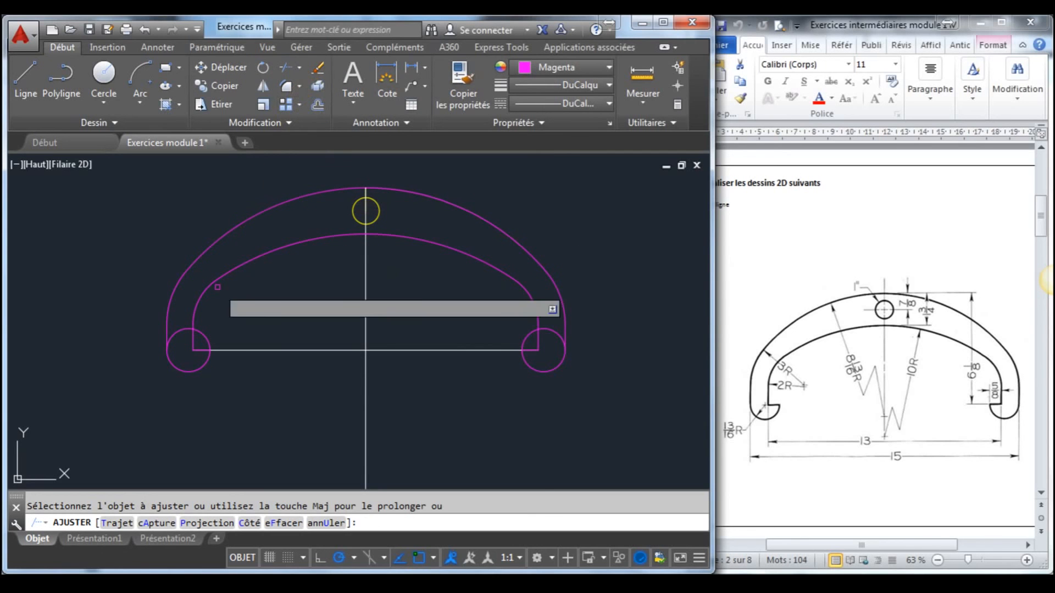
{"action": "left_click", "coordinate": [208, 338]}
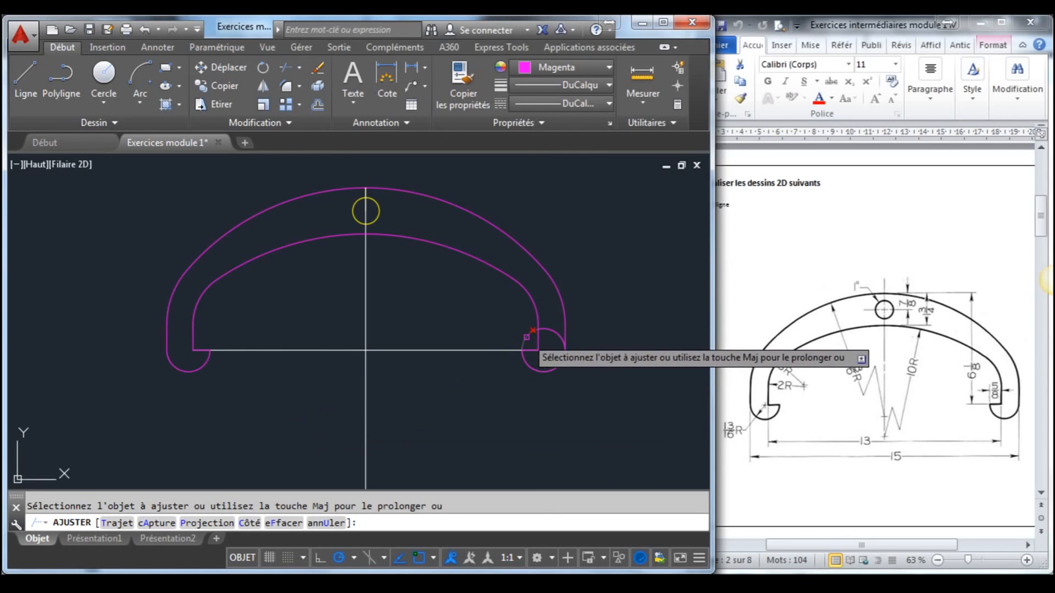
{"action": "left_click", "coordinate": [552, 332]}
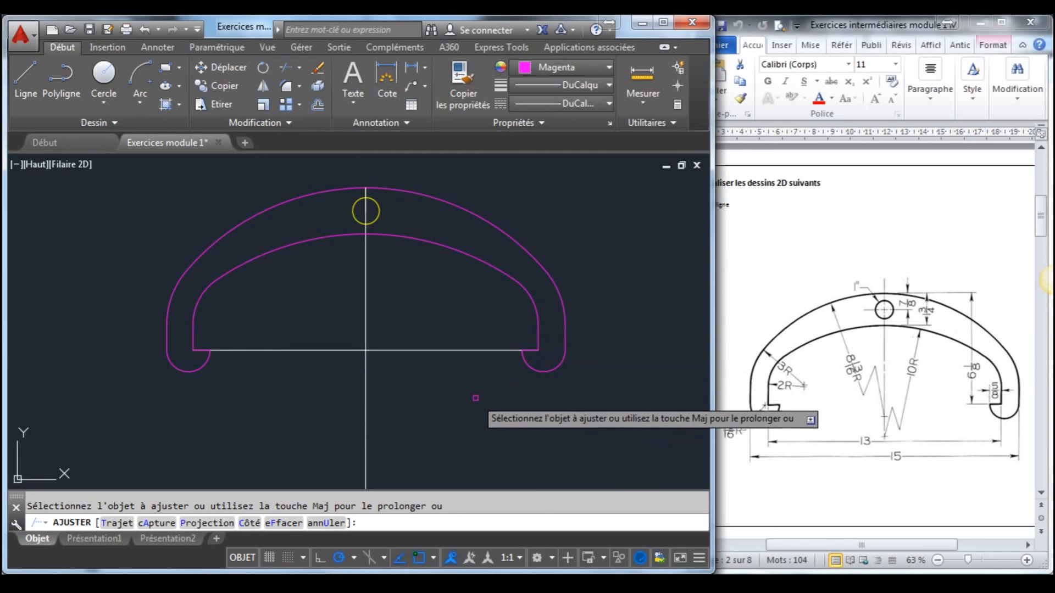
{"action": "key", "text": "Escape"}
Delete the white horizontal construction line between the hooks and the white vertical construction lines along the bracket's centre
{"action": "left_click", "coordinate": [470, 350]}
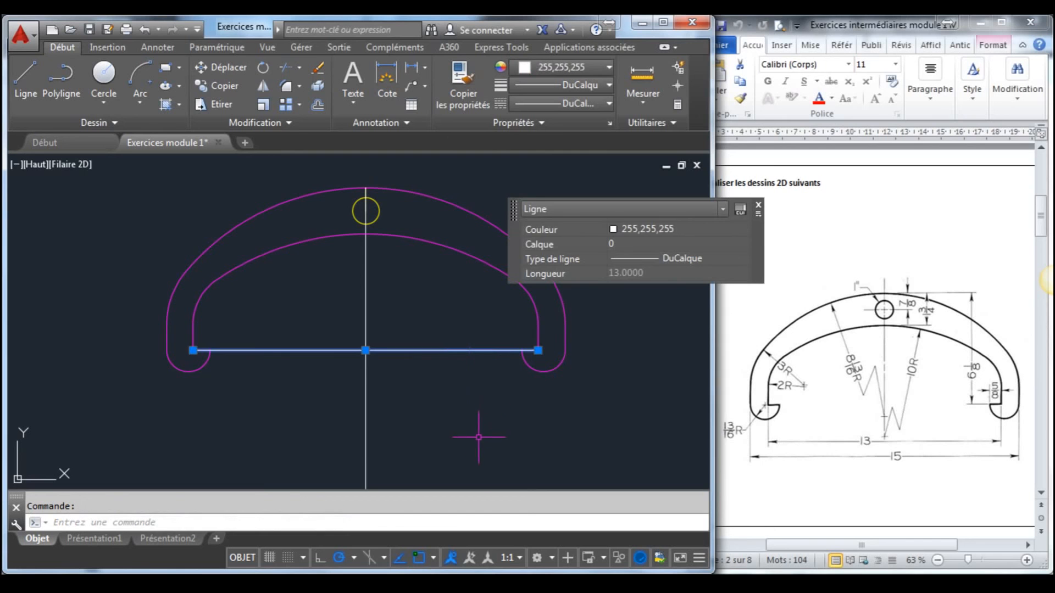
{"action": "key", "text": "Delete"}
{"action": "left_click", "coordinate": [366, 327]}
{"action": "key", "text": "Delete"}
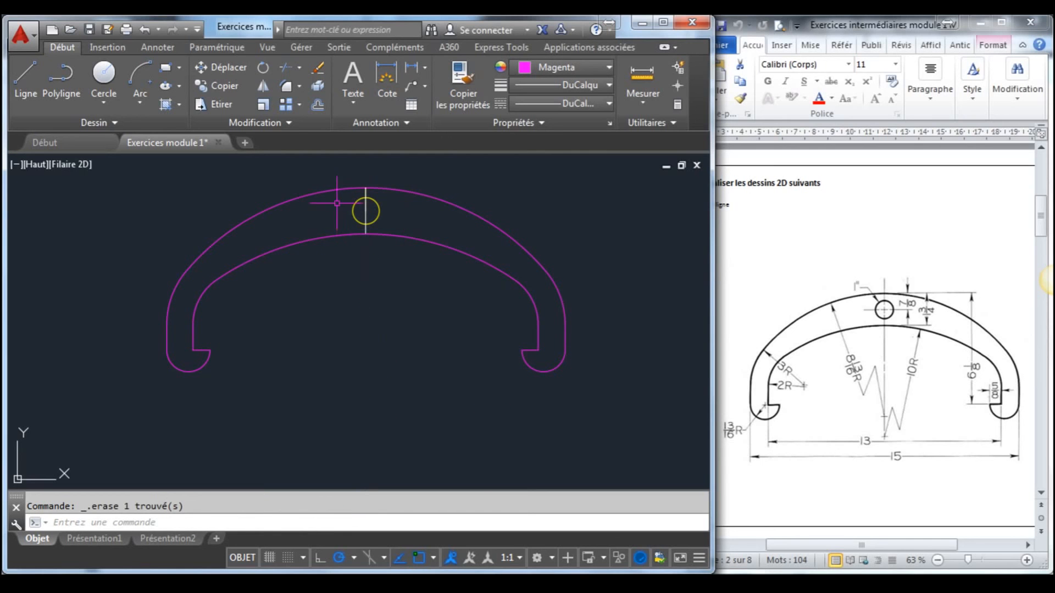
{"action": "left_click", "coordinate": [365, 204]}
{"action": "key", "text": "Delete"}
{"action": "scroll", "coordinate": [406, 253], "scroll_direction": "down", "scroll_amount": 2}
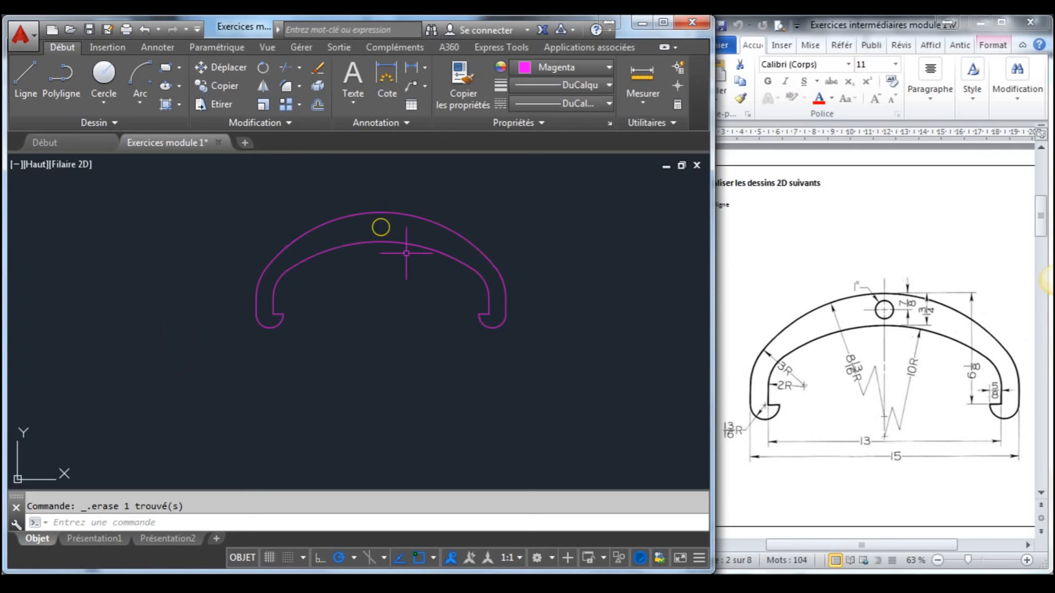
{"action": "scroll", "coordinate": [407, 253], "scroll_direction": "down", "scroll_amount": 1}
{"action": "scroll", "coordinate": [384, 241], "scroll_direction": "up", "scroll_amount": 3}
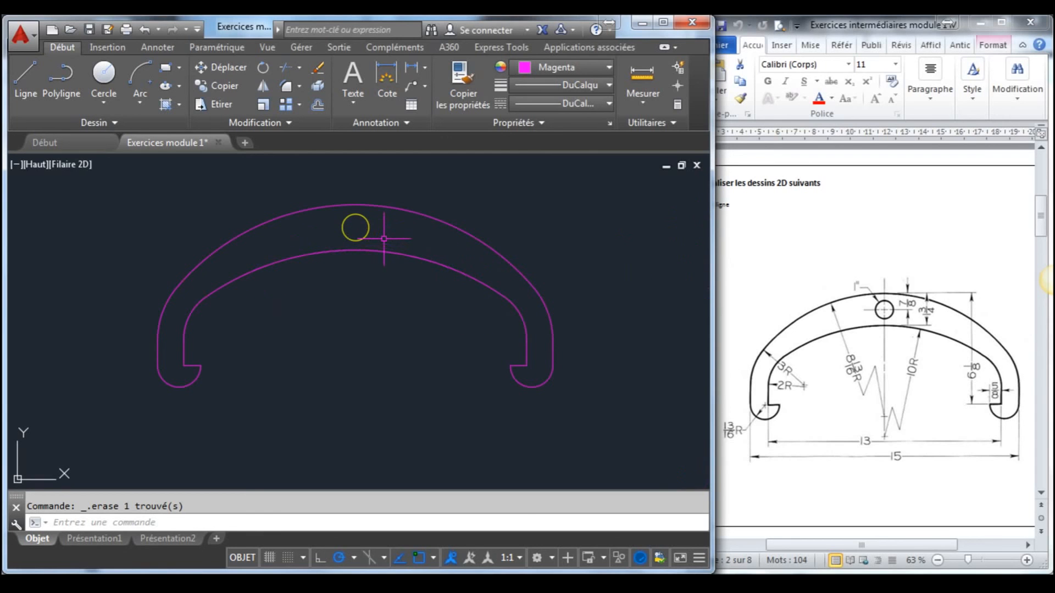